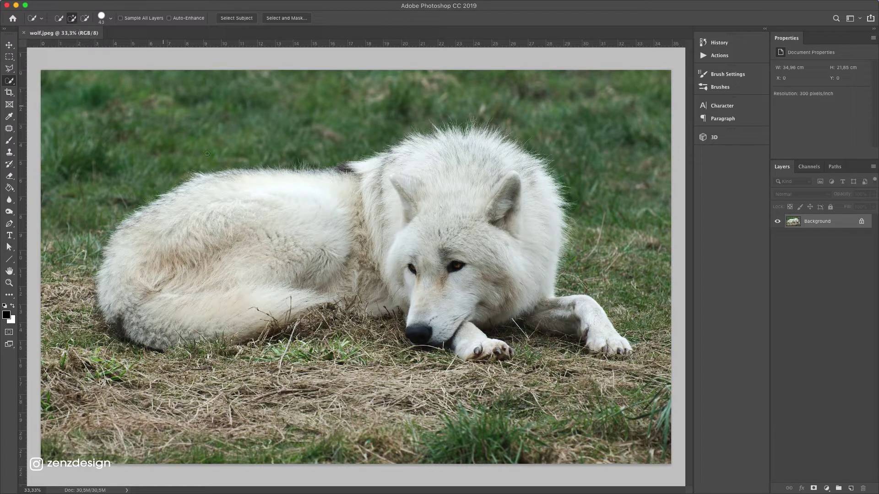
Brush a Quick Selection over the wolf's back, body and tail.
key(bracketright)
key(bracketright)
mouse_move(230, 177)
mouse_down()
mouse_move(221, 183)
mouse_move(318, 179)
mouse_move(441, 139)
mouse_move(493, 143)
mouse_move(551, 190)
mouse_move(537, 306)
mouse_move(588, 328)
mouse_up()
drag(309, 302, 203, 299)
Subtract the grass below the wolf, under its chin and along the belly from the selection.
key(alt)
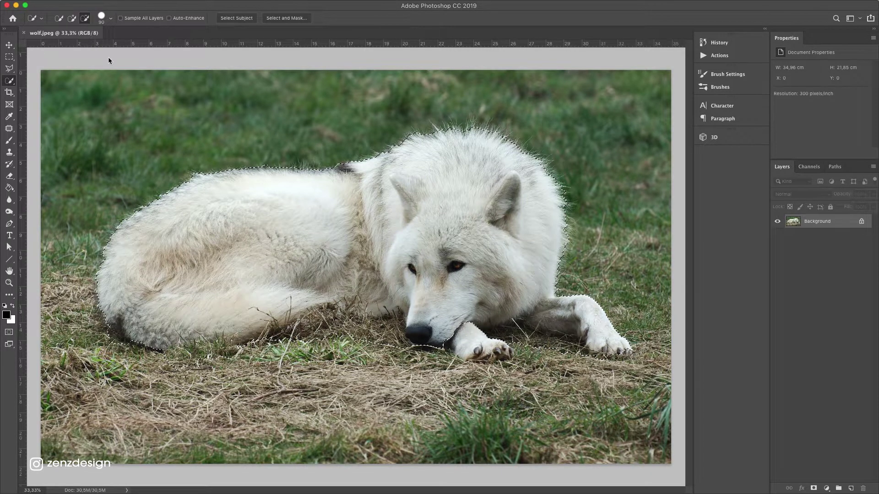
drag(369, 336, 158, 366)
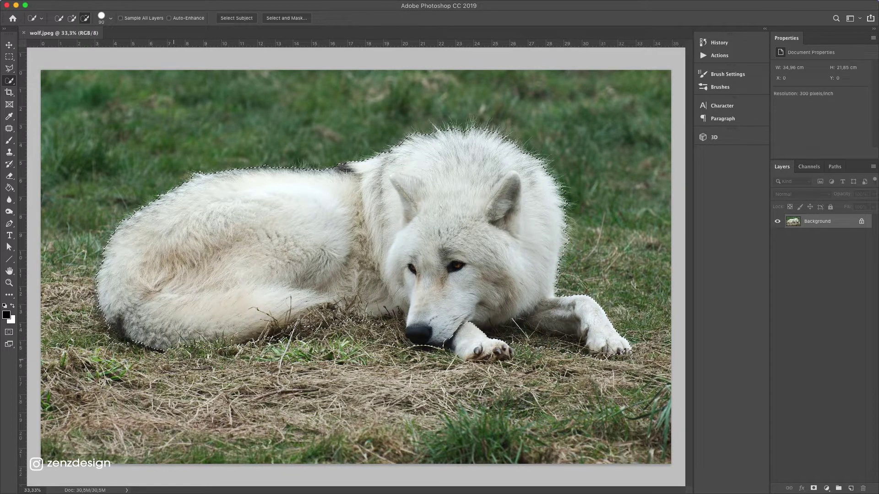
drag(362, 343, 398, 346)
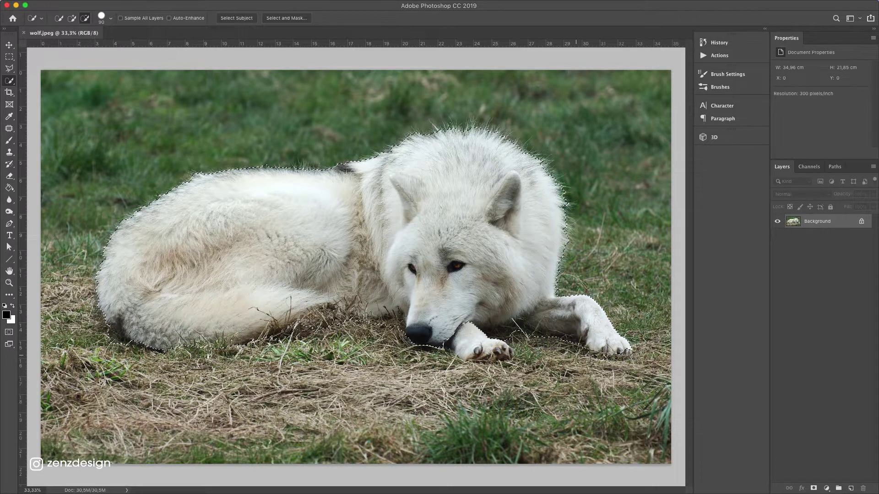
mouse_move(301, 341)
mouse_down()
mouse_move(106, 337)
mouse_move(133, 341)
mouse_up()
Add back the lower-left tail edge and mask out everything outside the wolf.
click(71, 17)
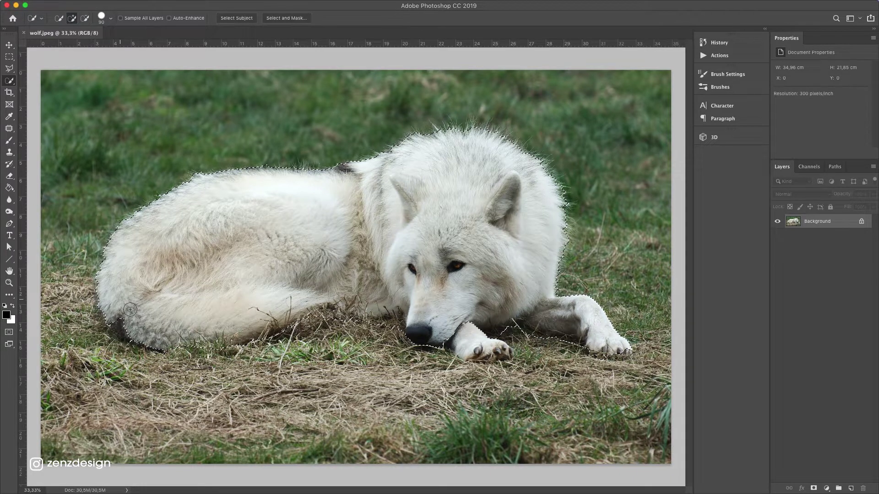
drag(118, 326, 126, 324)
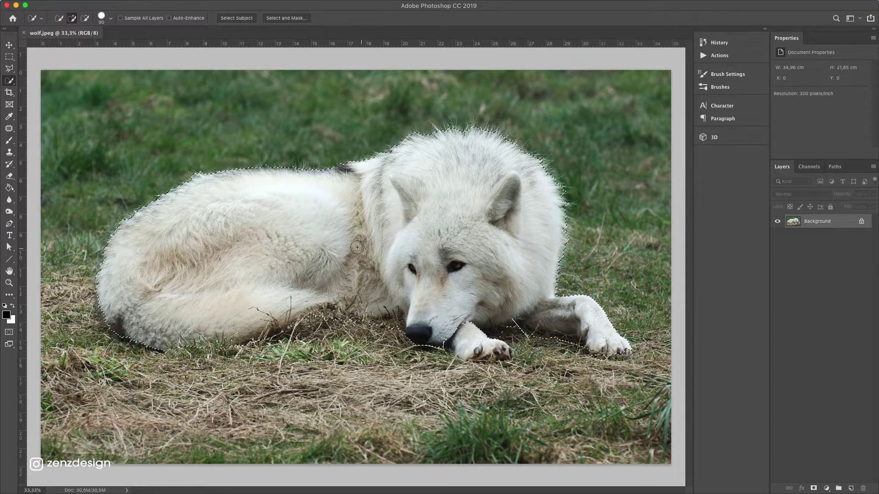
click(814, 488)
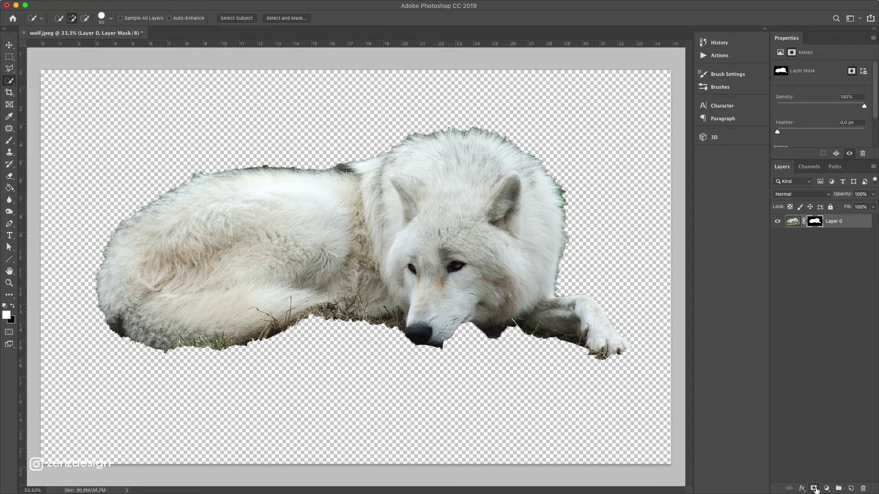
Add a light grey #cccccc Solid Color fill layer beneath the wolf layer.
click(826, 488)
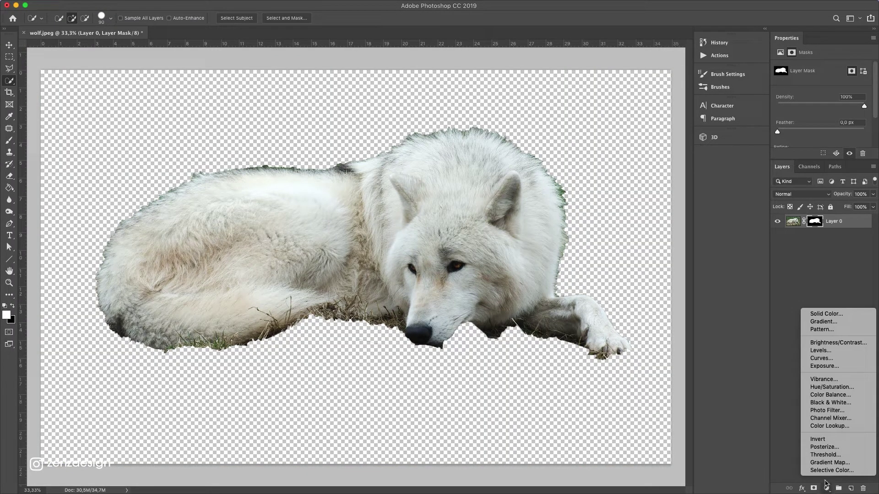
click(833, 315)
drag(534, 224, 525, 149)
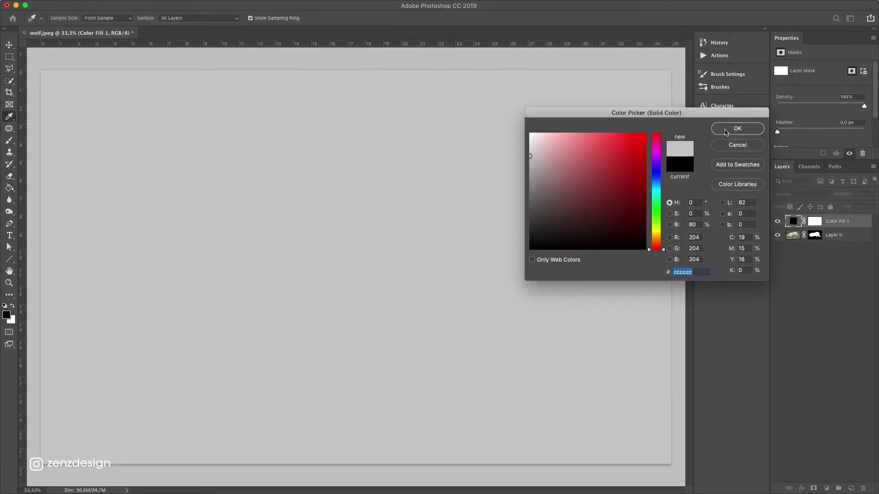
click(725, 131)
drag(850, 223, 850, 243)
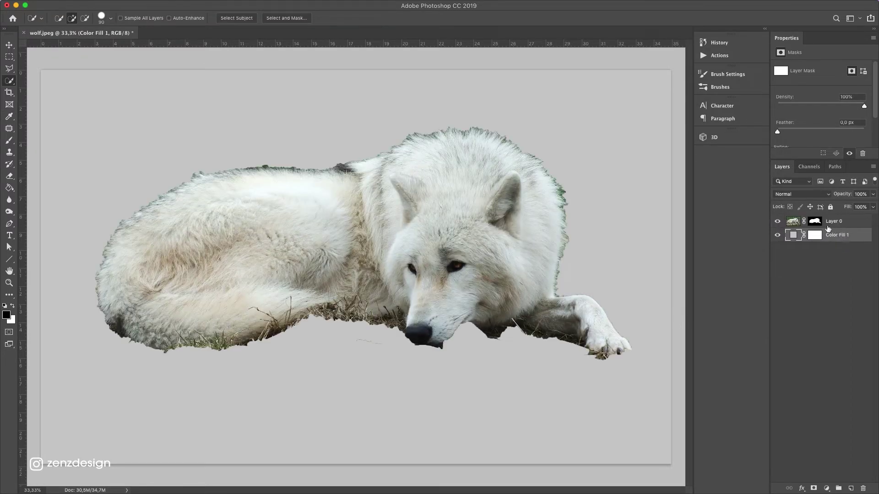
click(815, 222)
In Select and Mask, refine the back fur edge toward the tail and trim the lower-left tail.
right_click(817, 223)
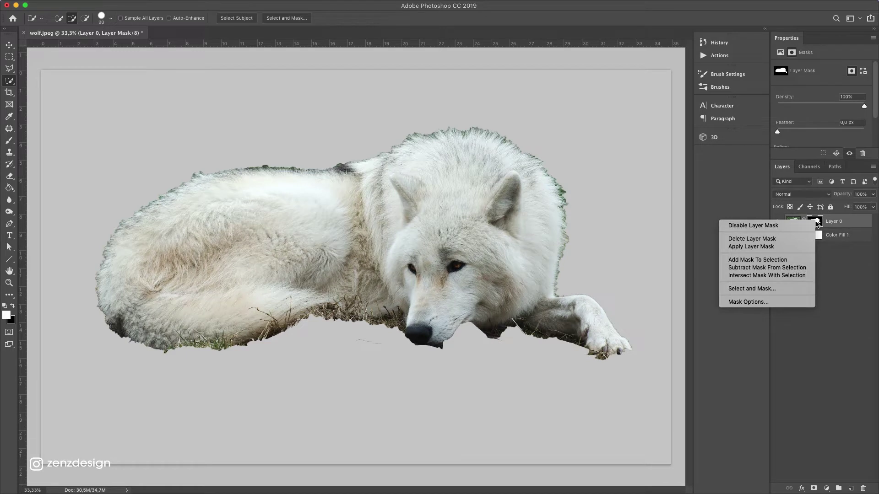
click(767, 288)
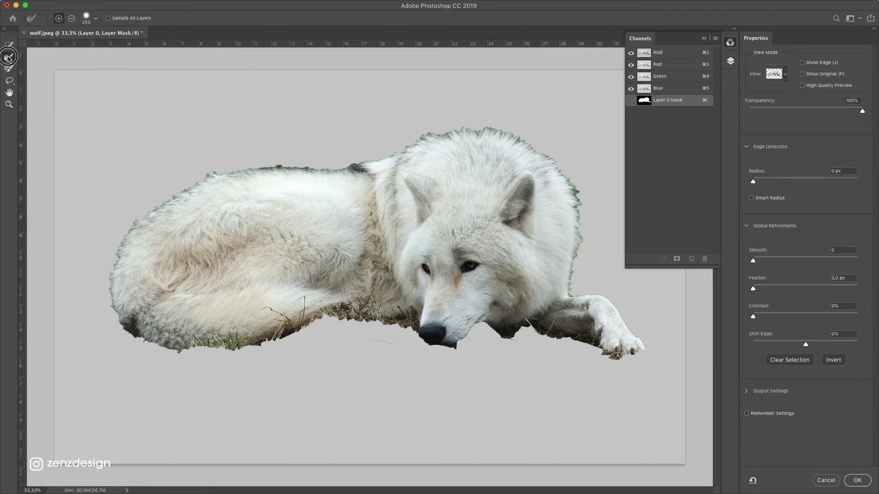
key(bracketleft)
key(bracketleft)
drag(231, 173, 298, 169)
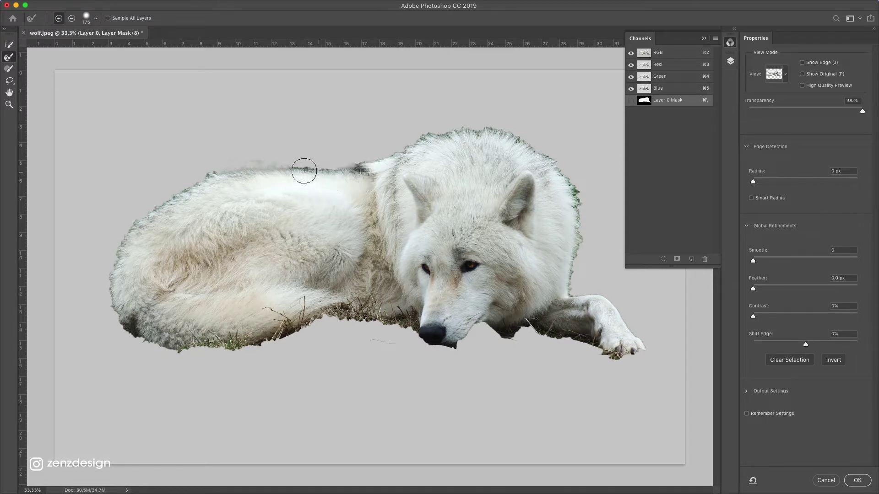
key(bracketleft)
key(bracketleft)
mouse_move(210, 178)
mouse_down()
mouse_move(152, 209)
mouse_move(102, 281)
mouse_move(112, 304)
mouse_move(152, 341)
mouse_up()
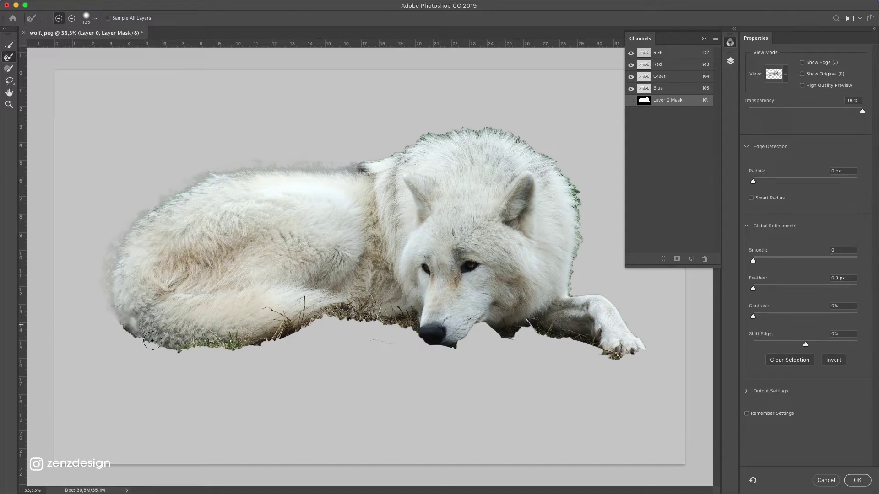
click(71, 18)
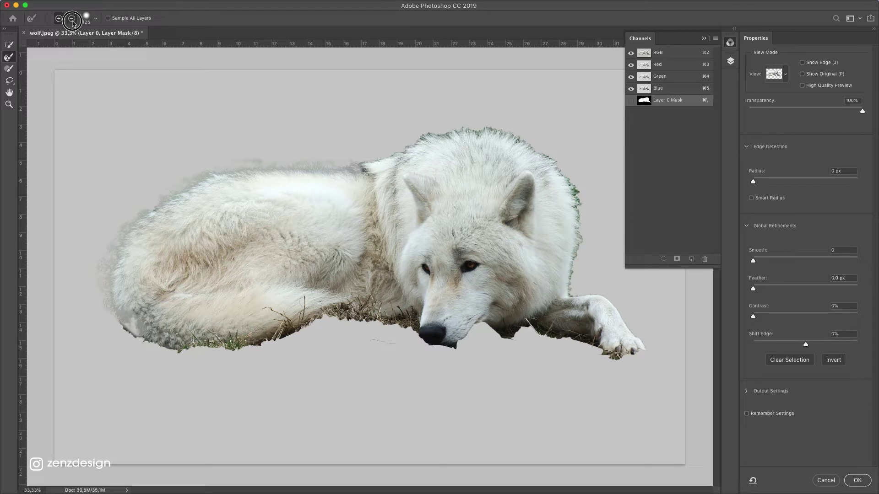
drag(130, 324, 144, 341)
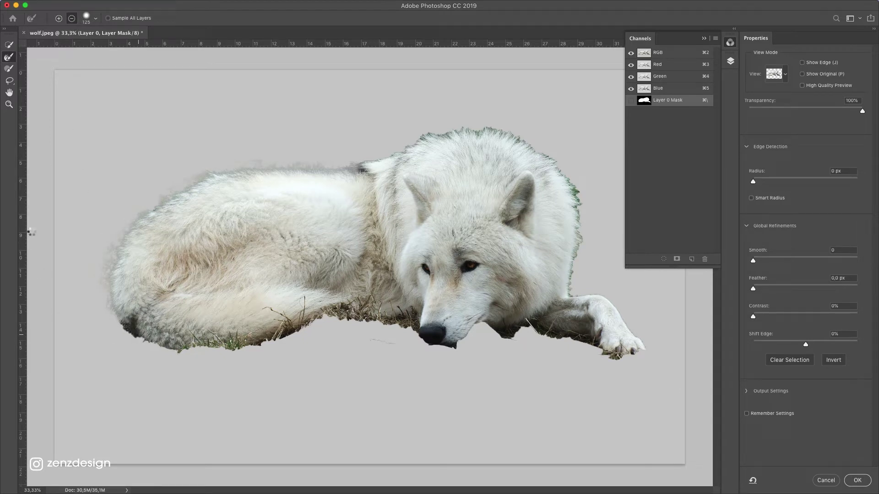
Refine the head and right-side fur edges, set Shift Edge to -86%, and apply.
click(59, 18)
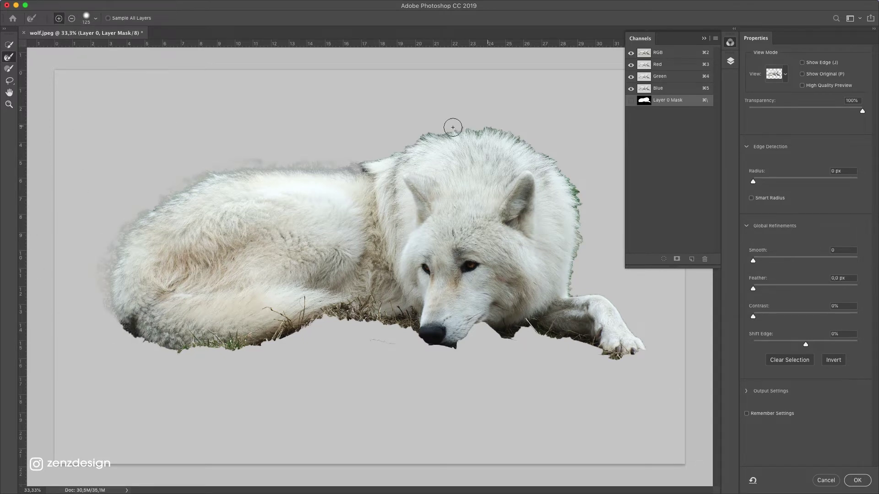
drag(389, 153, 505, 138)
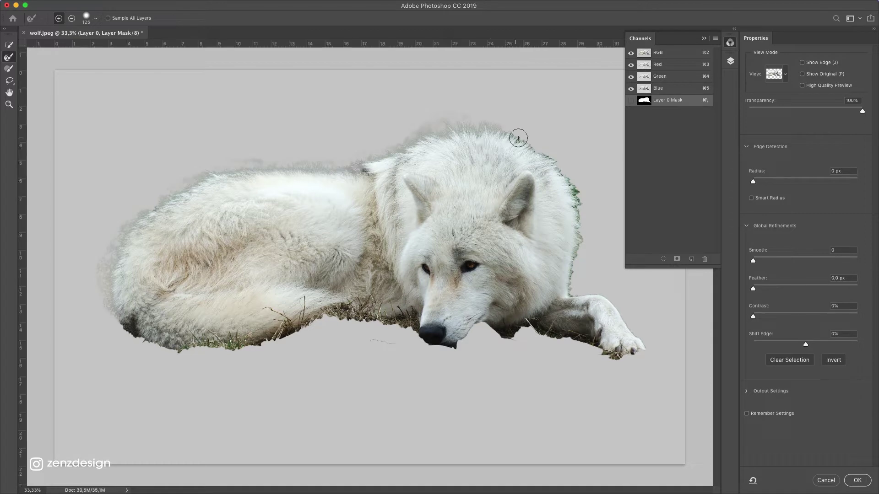
mouse_move(531, 143)
mouse_down()
mouse_move(583, 194)
mouse_move(580, 255)
mouse_up()
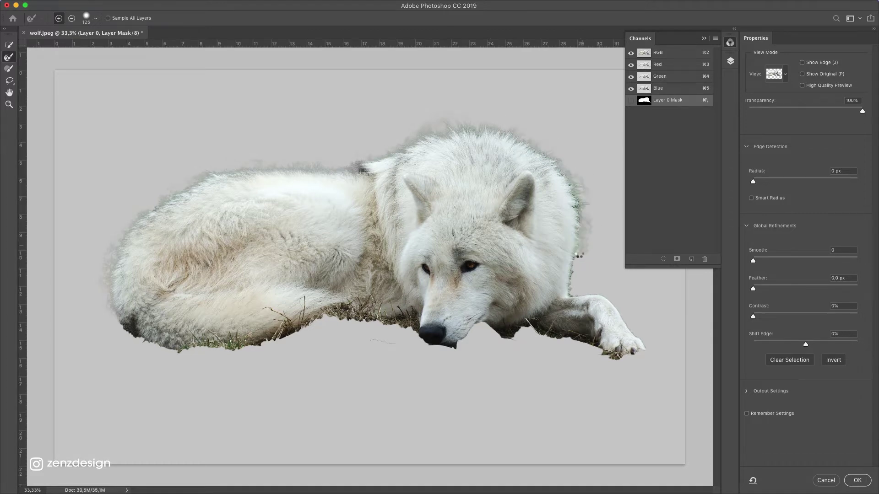
drag(575, 209, 581, 272)
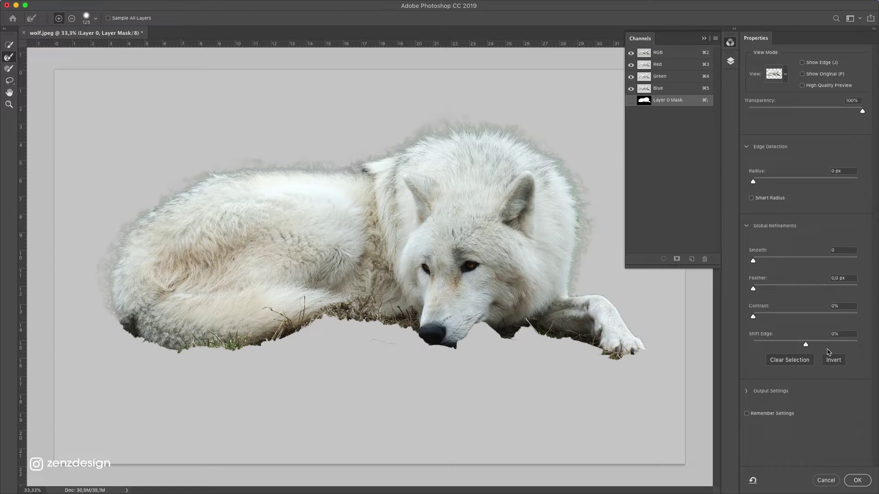
mouse_move(805, 345)
mouse_down()
mouse_move(761, 345)
mouse_move(775, 345)
mouse_up()
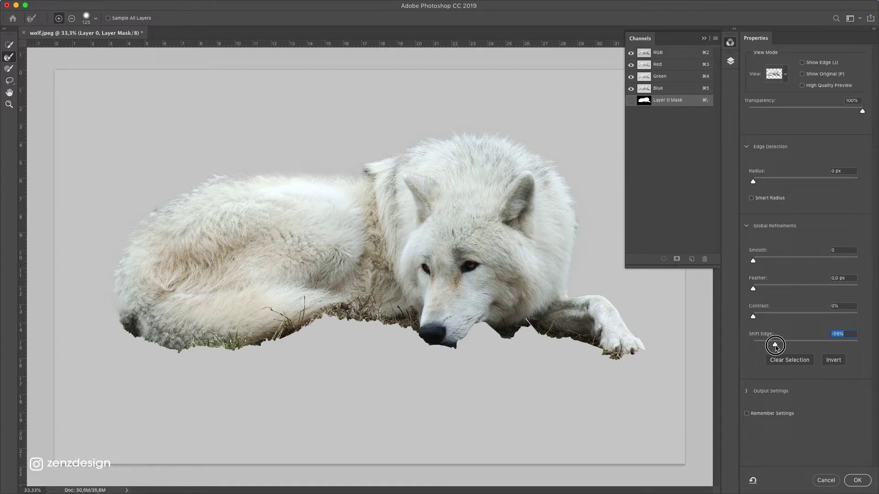
click(857, 480)
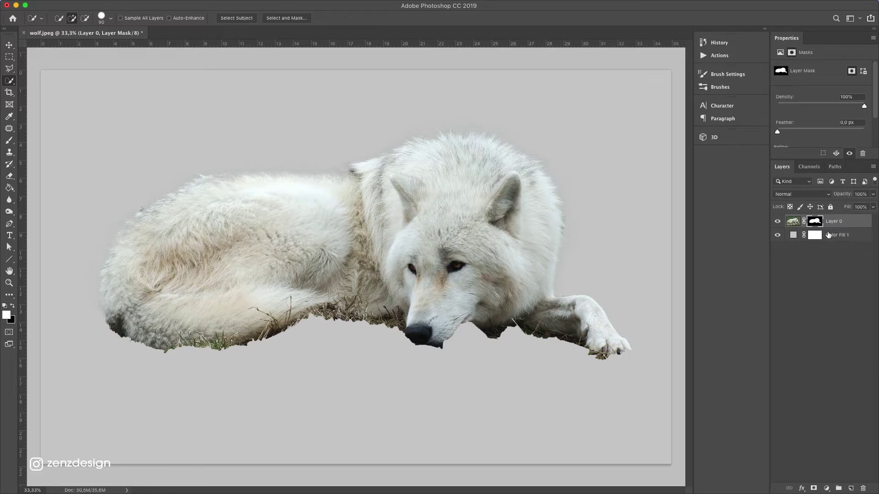
Change the background fill colour to a darker grey, #717171.
double_click(795, 236)
drag(522, 186, 520, 198)
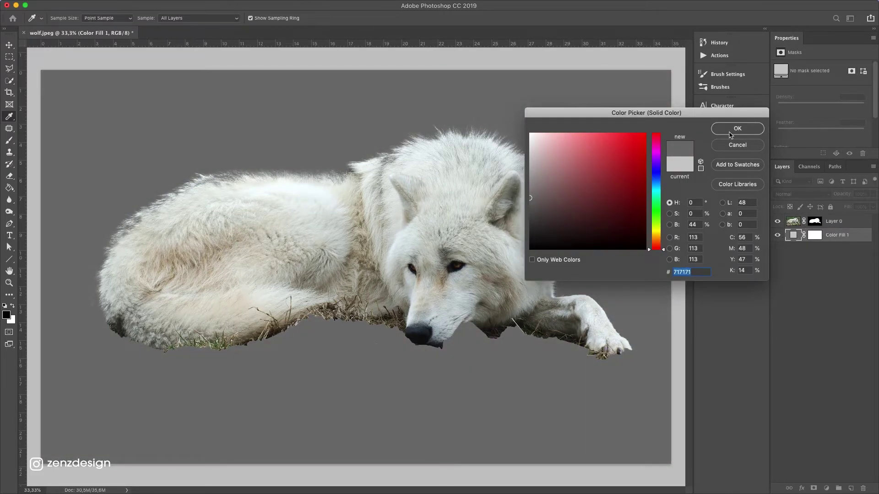
click(735, 131)
key(w)
Zoom in on the wolf's back and add a new empty layer above the wolf layer.
click(10, 284)
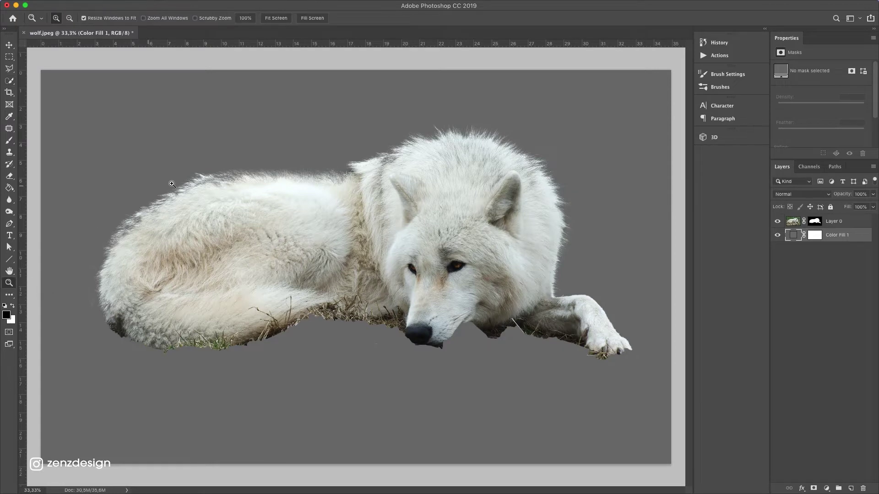
click(174, 184)
click(255, 183)
key(ctrl+r)
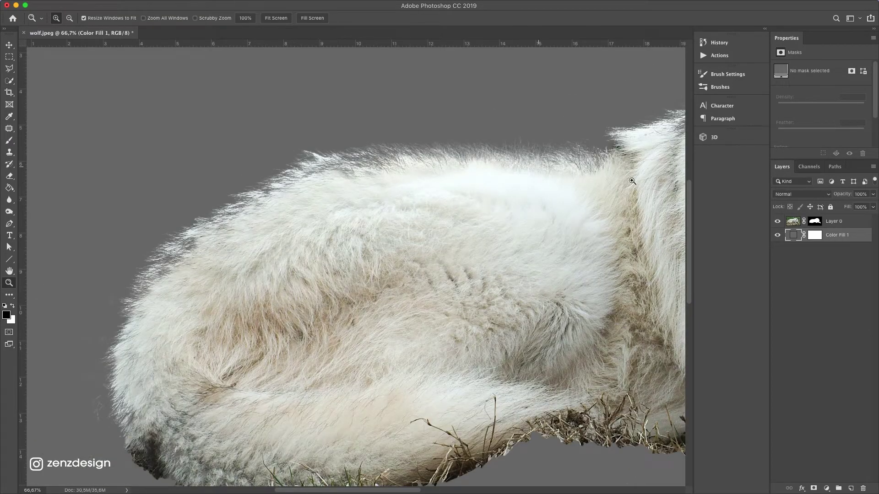
click(844, 223)
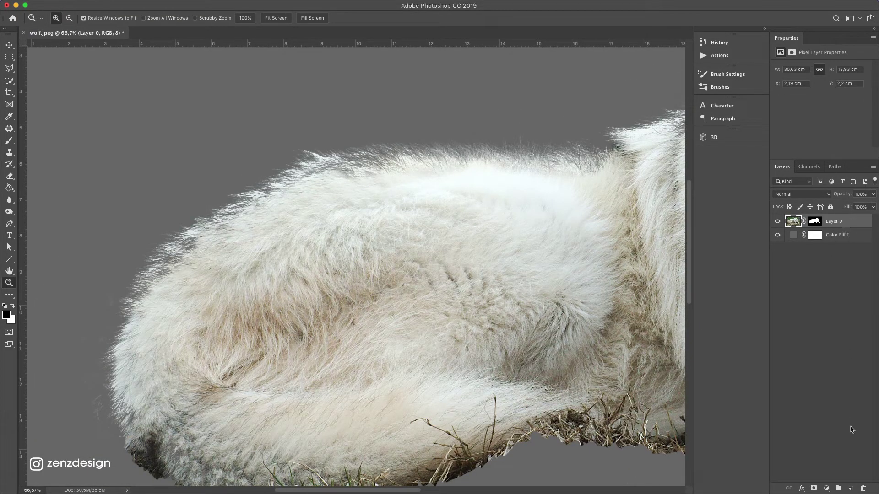
click(850, 489)
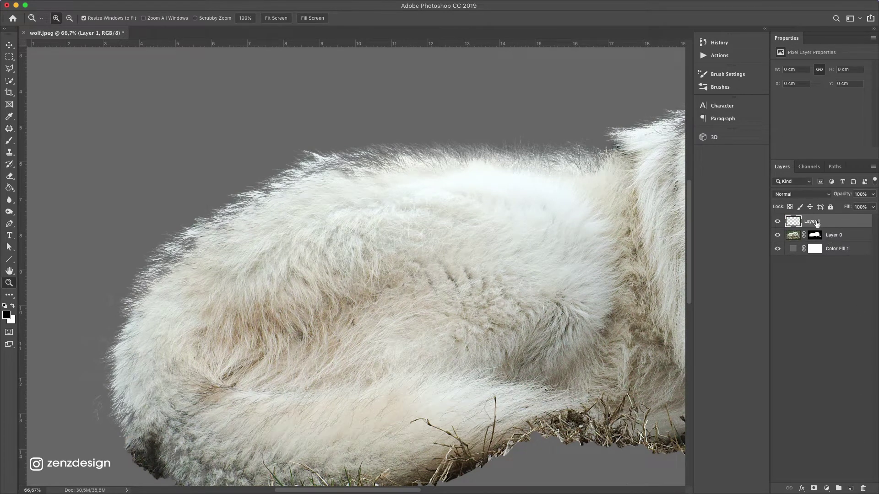
Clip the new layer to the wolf and set a soft brush to 50% opacity and 50% flow.
right_click(817, 224)
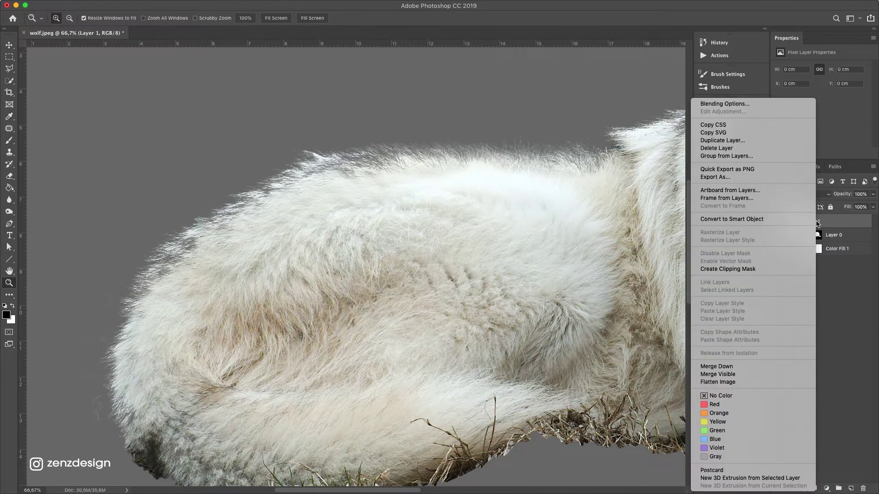
click(773, 273)
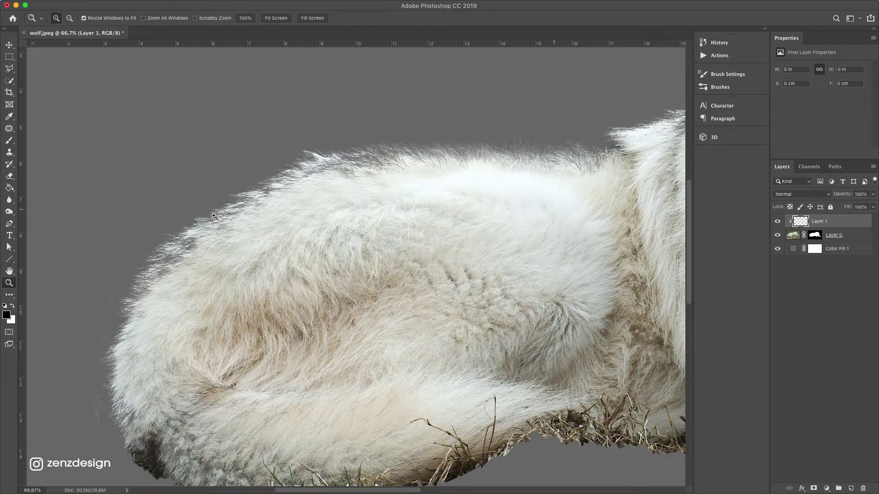
click(10, 140)
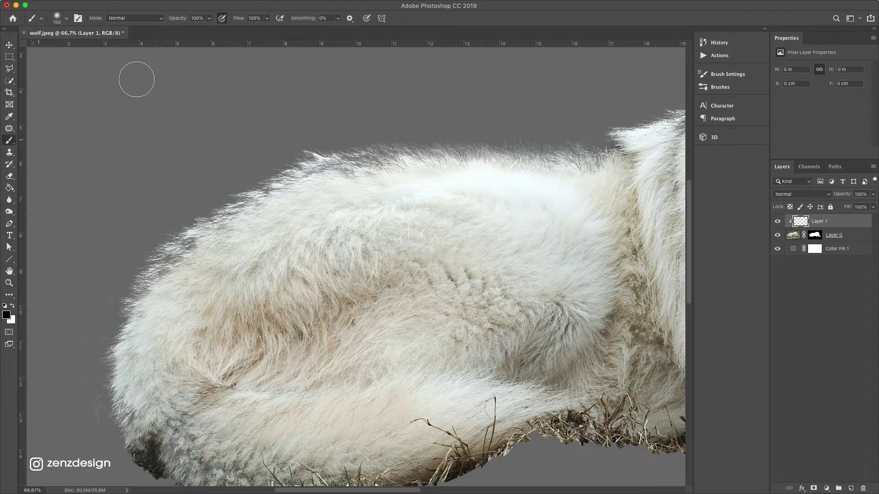
click(209, 18)
drag(203, 30, 186, 30)
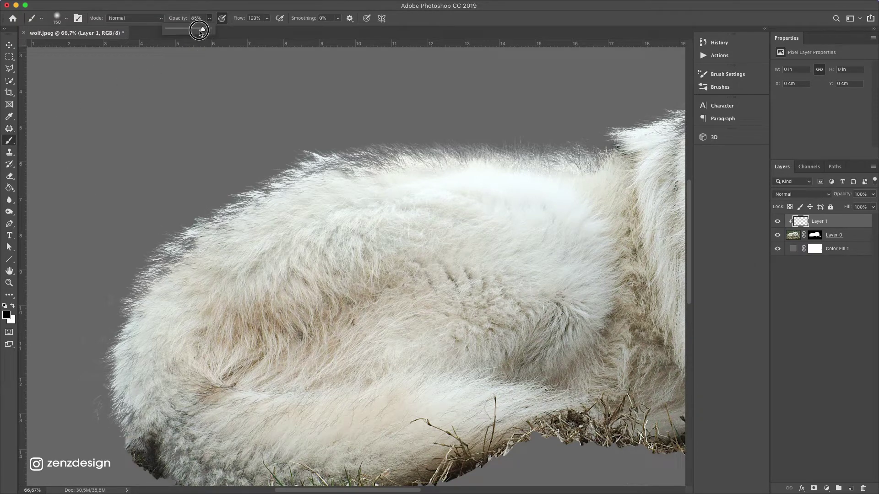
click(67, 21)
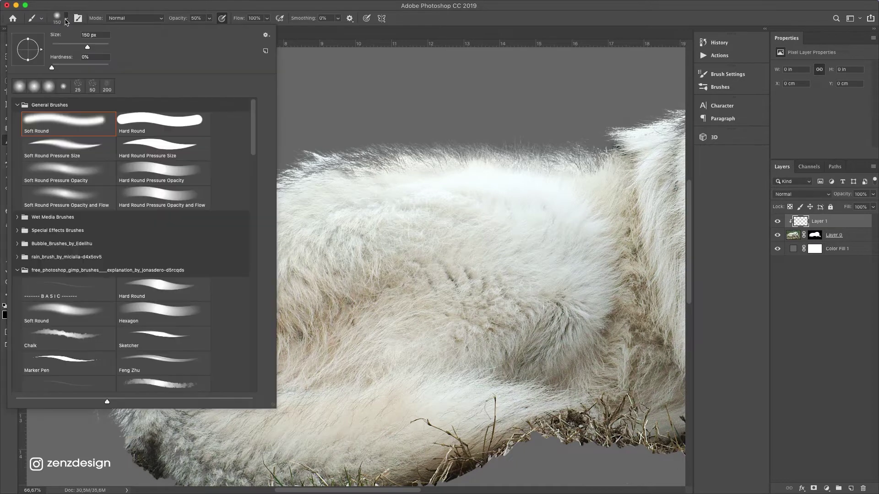
click(87, 57)
click(151, 14)
click(267, 18)
drag(268, 29, 247, 30)
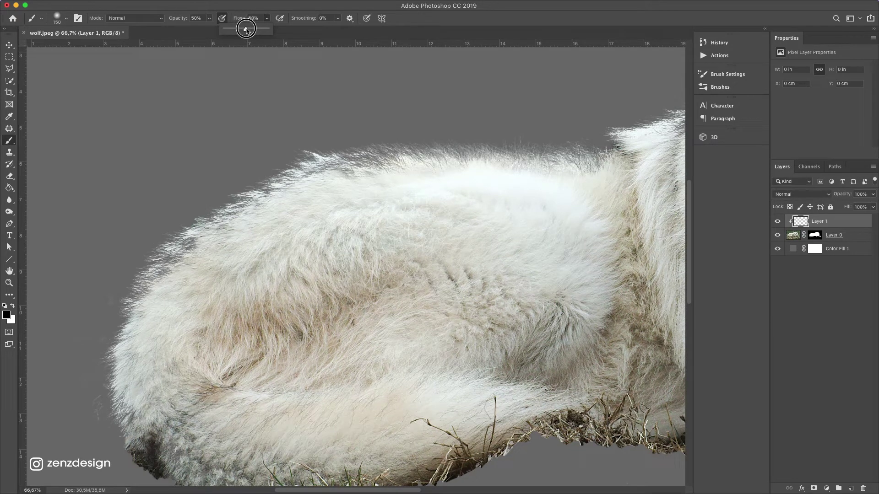
click(333, 10)
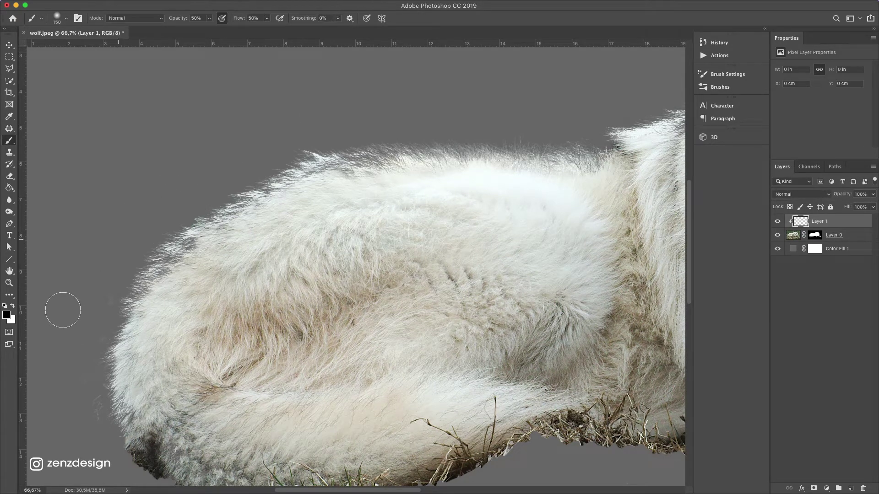
Sample a light grey fur colour and paint it along the wolf's left edge and back top.
click(7, 315)
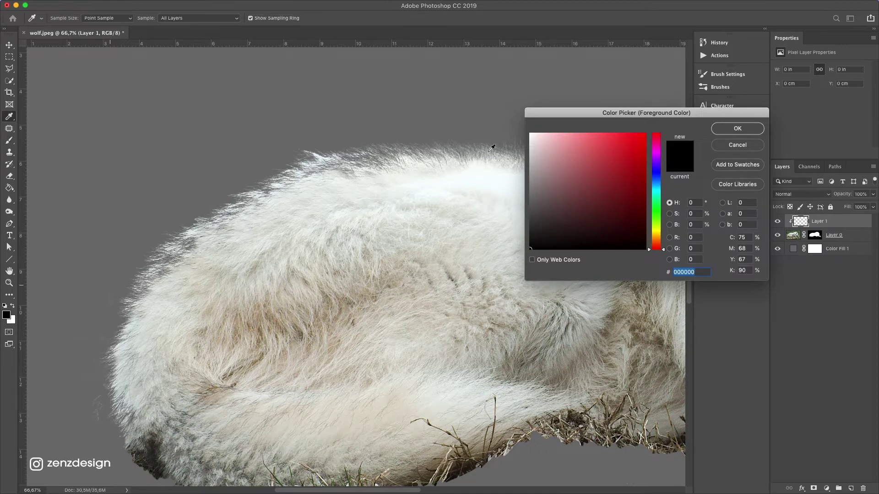
drag(578, 114, 358, 122)
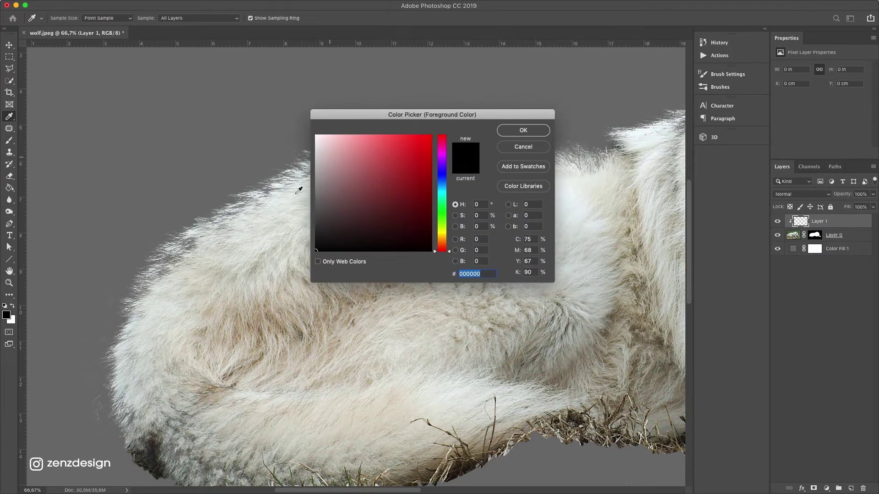
click(275, 204)
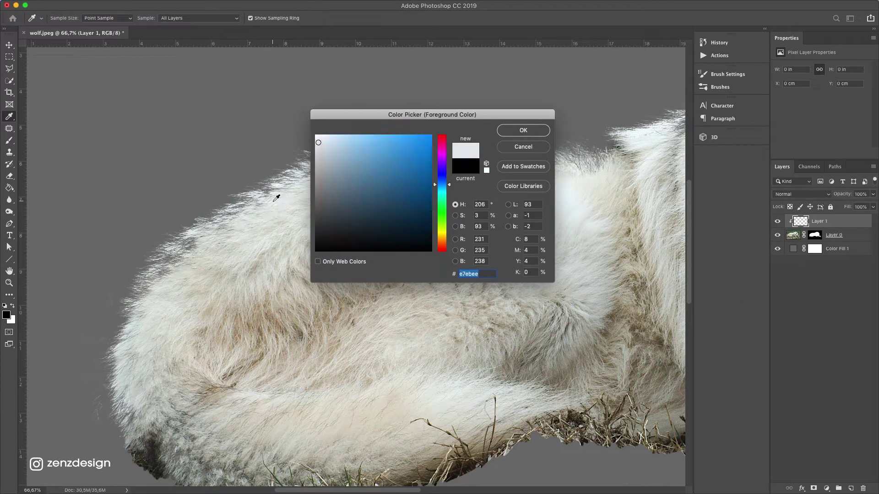
click(523, 130)
key(b)
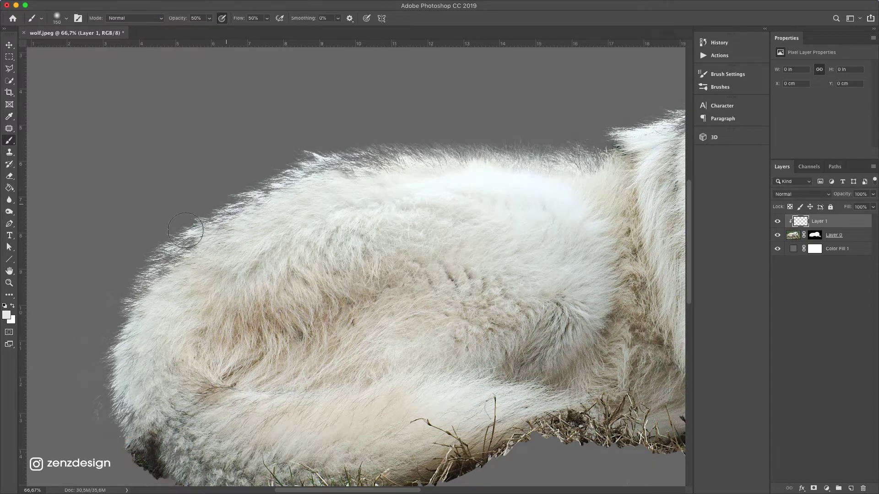
drag(217, 224, 146, 275)
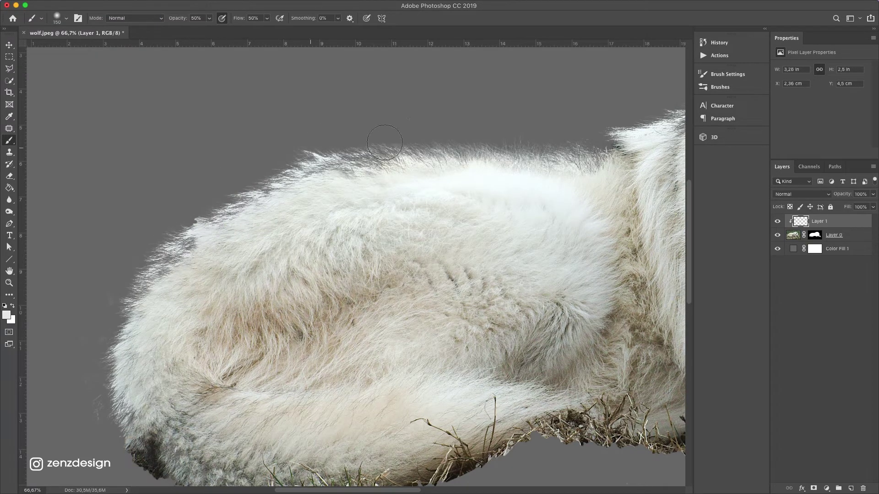
drag(327, 159, 260, 175)
drag(369, 170, 224, 207)
Sample a paler fur colour near the head and paint it along the back's upper edge.
click(7, 315)
click(251, 244)
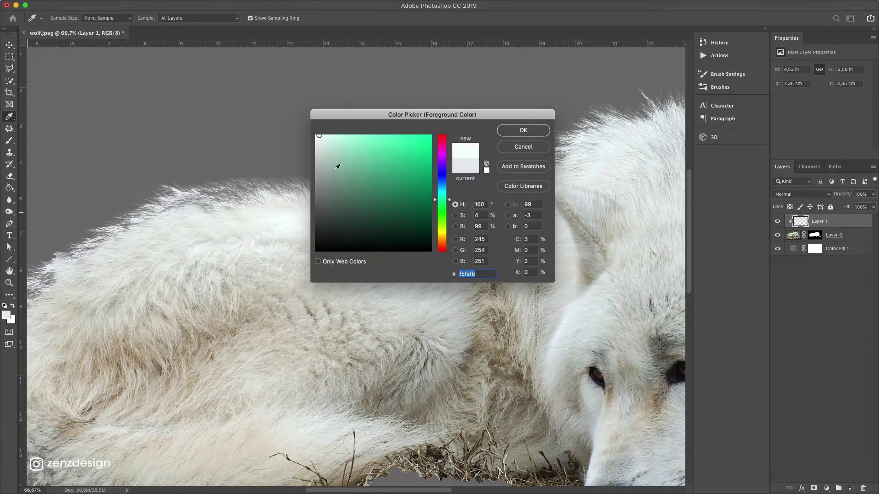
click(523, 130)
key(b)
drag(274, 179, 342, 178)
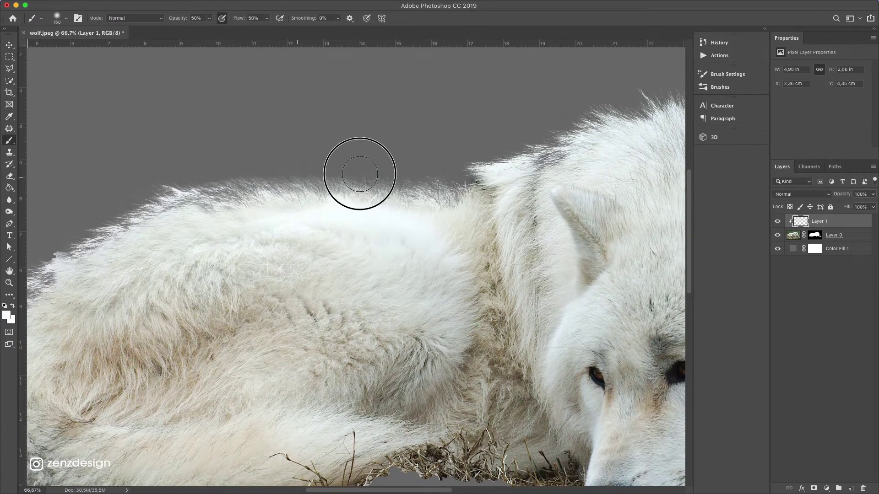
mouse_move(293, 161)
mouse_down()
mouse_move(427, 163)
mouse_move(228, 210)
mouse_up()
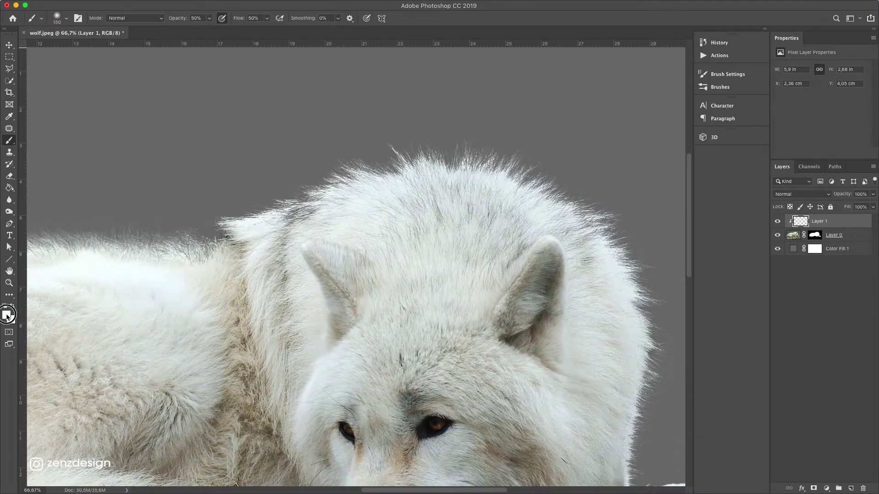
Sample pale blue-white fur from the head and paint it over the top of the head.
click(7, 315)
drag(371, 110, 529, 100)
click(370, 183)
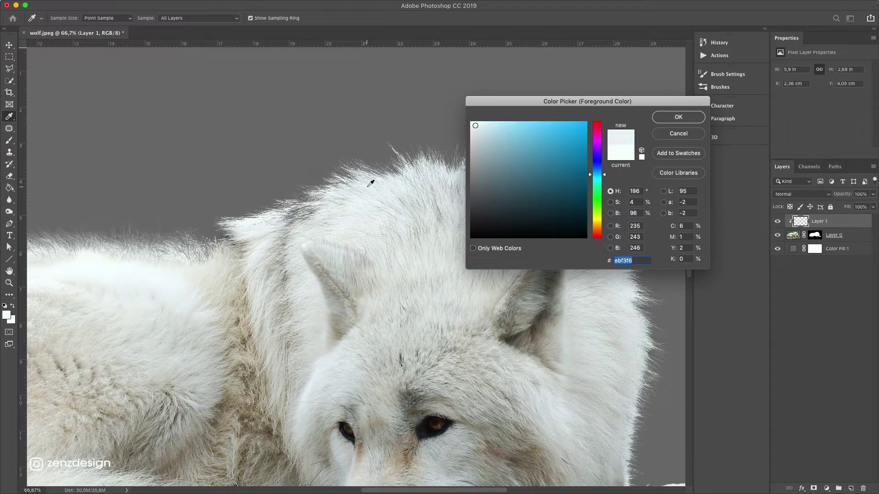
key(Return)
key(b)
drag(316, 173, 503, 130)
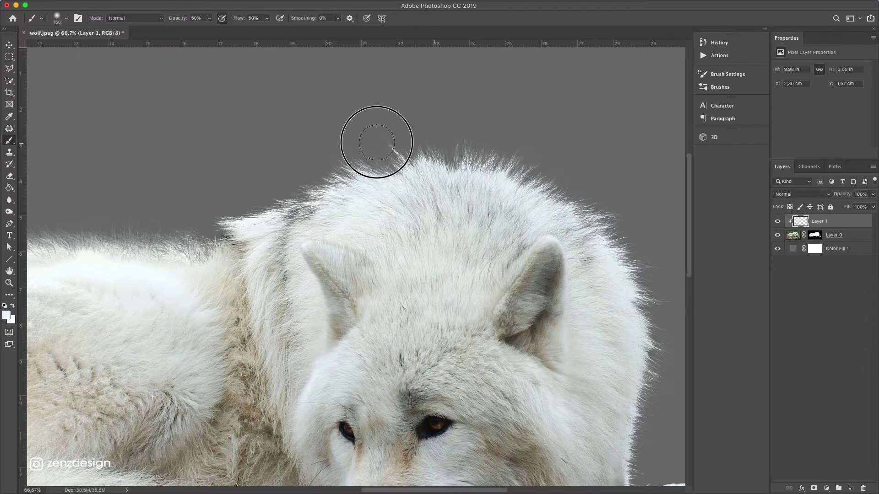
drag(620, 191, 460, 160)
mouse_move(476, 187)
mouse_down()
mouse_move(302, 135)
mouse_move(215, 126)
mouse_up()
key(ctrl+r)
Pick another fur colour and paint fur down the right side of the head.
click(6, 314)
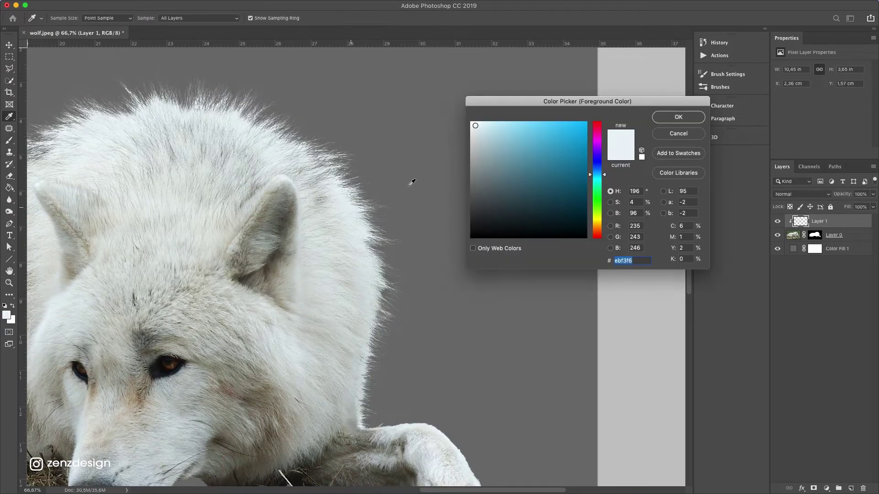
click(679, 117)
drag(376, 275, 376, 339)
drag(371, 385, 372, 308)
scroll(337, 290, left, 10)
scroll(280, 187, left, 5)
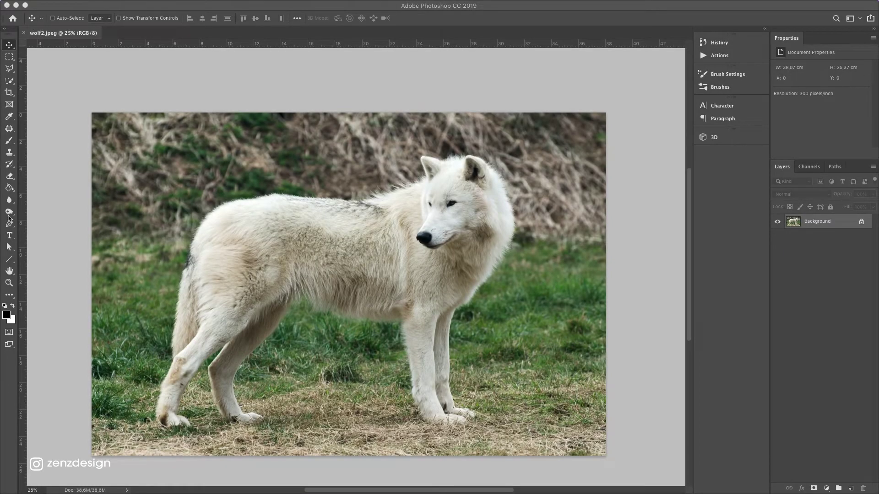
Select the Pen tool and zoom in on the standing wolf's chest edge.
click(9, 224)
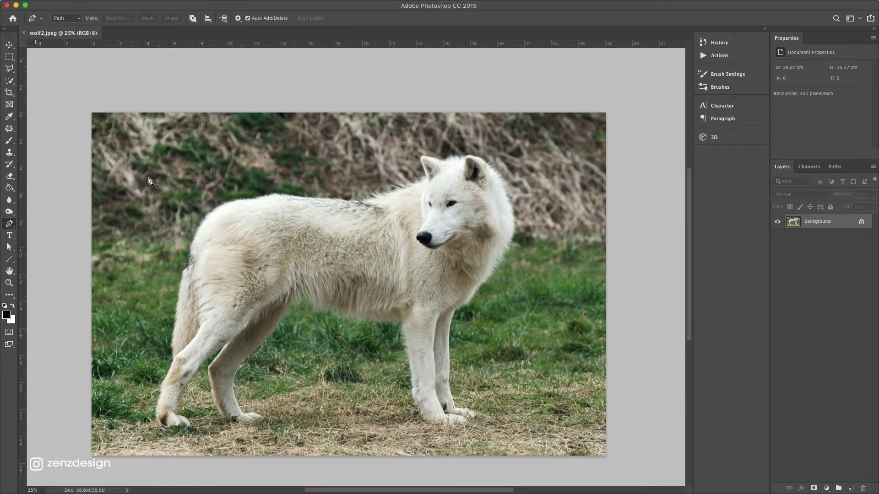
click(10, 283)
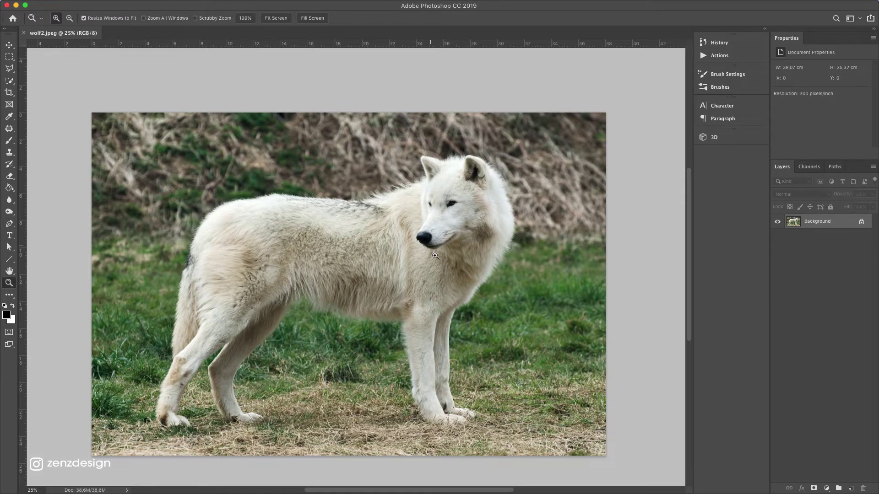
click(465, 296)
click(466, 309)
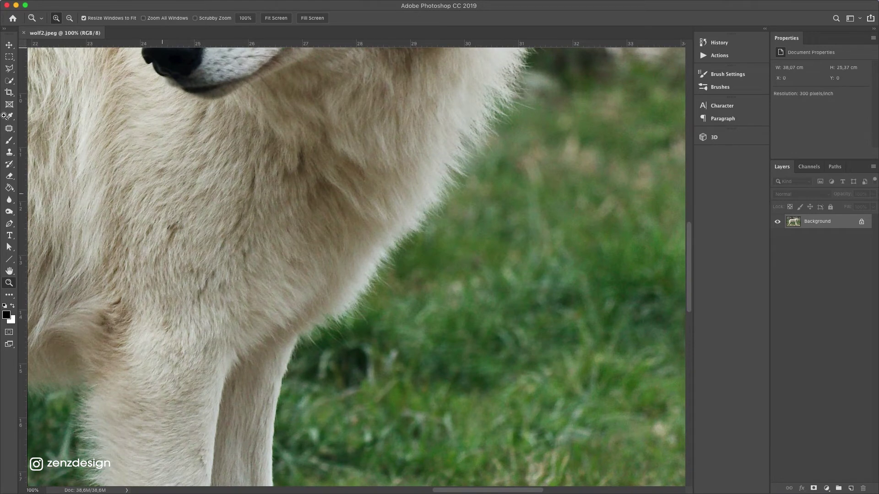
click(10, 223)
Trace a pen path from the chest up the neck and along the right leg's edge.
click(308, 333)
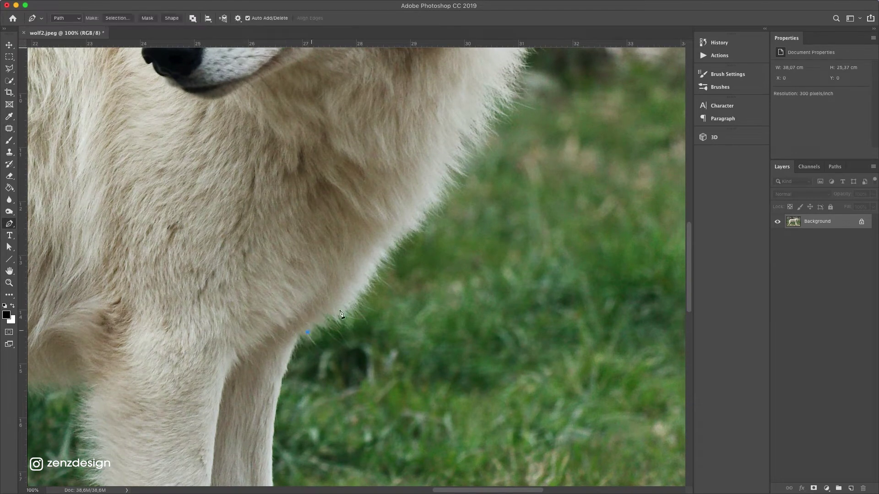
drag(347, 304, 361, 289)
drag(399, 243, 415, 226)
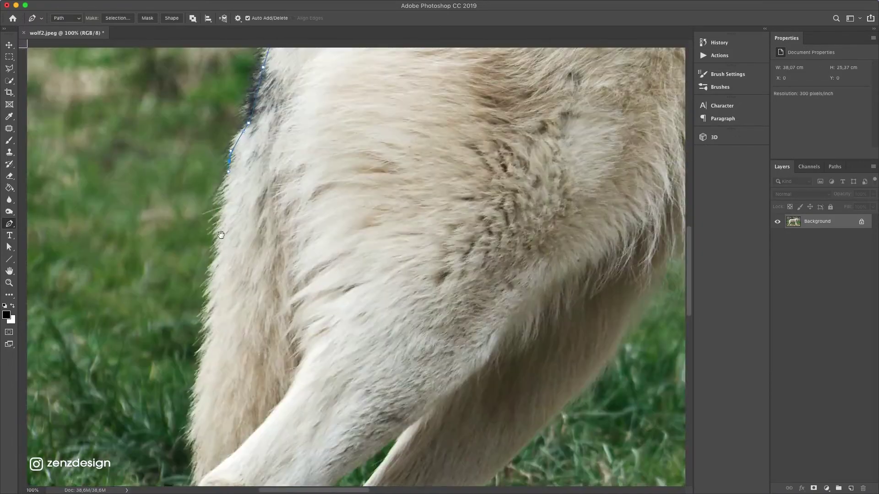
mouse_move(221, 235)
mouse_down()
mouse_move(334, 157)
mouse_move(383, 173)
mouse_up()
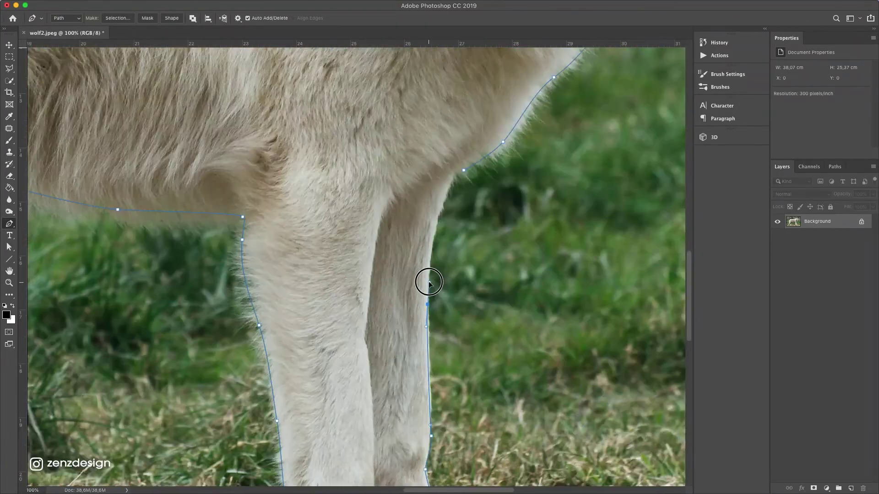
mouse_move(452, 187)
mouse_down()
mouse_move(469, 168)
mouse_move(460, 172)
mouse_up()
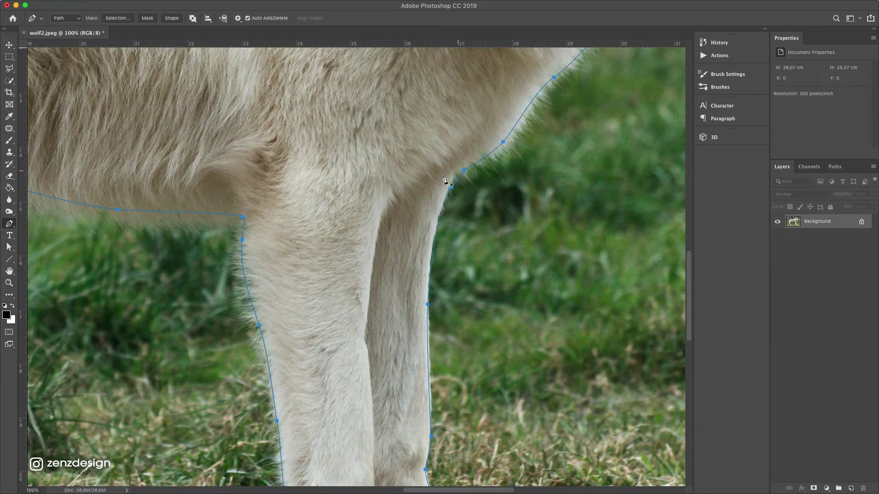
right_click(475, 177)
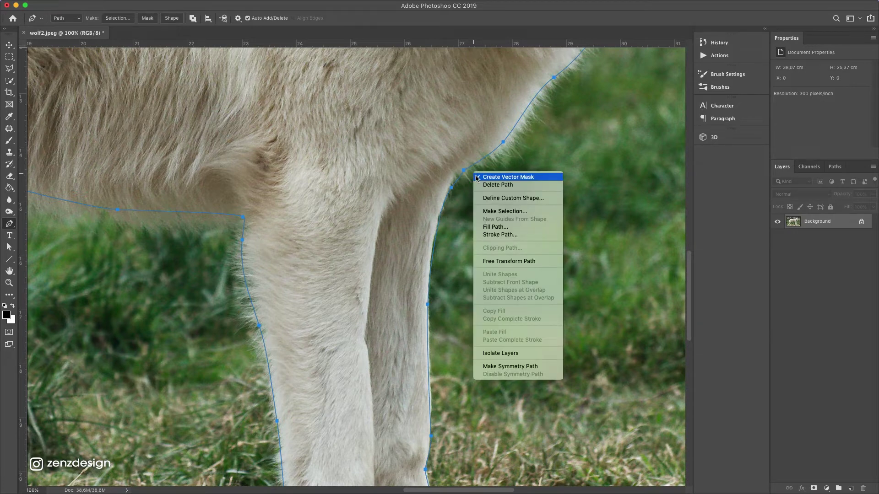
Turn the path into a 1-pixel feathered selection, mask out the background, and zoom out.
click(510, 212)
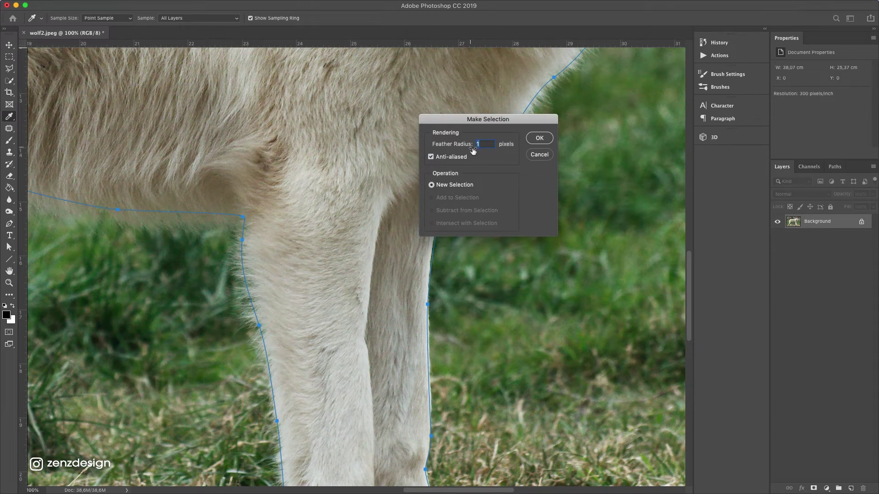
click(540, 138)
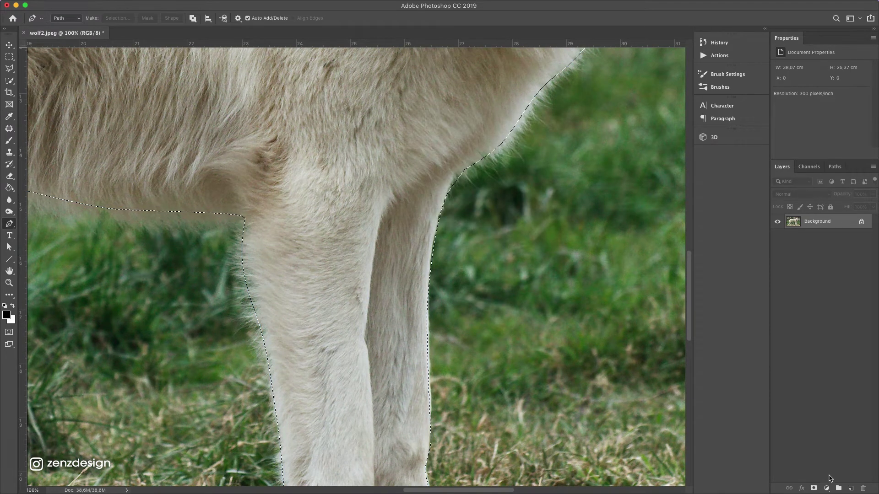
click(814, 489)
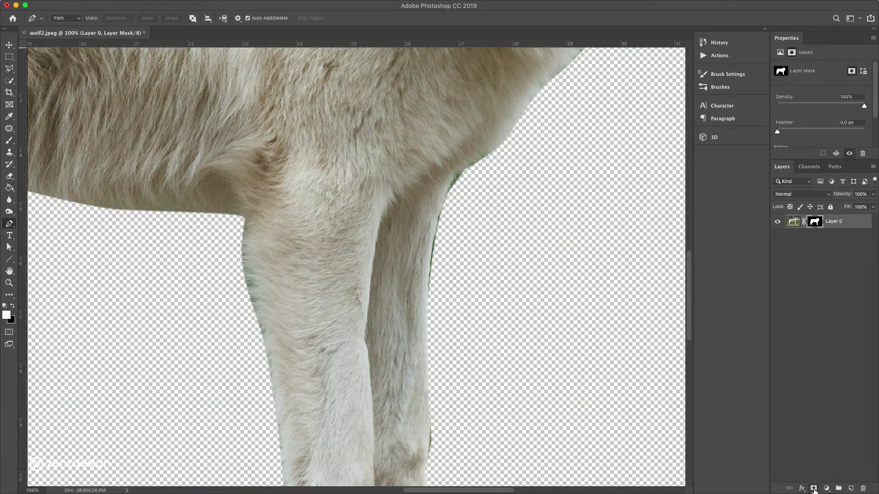
click(9, 282)
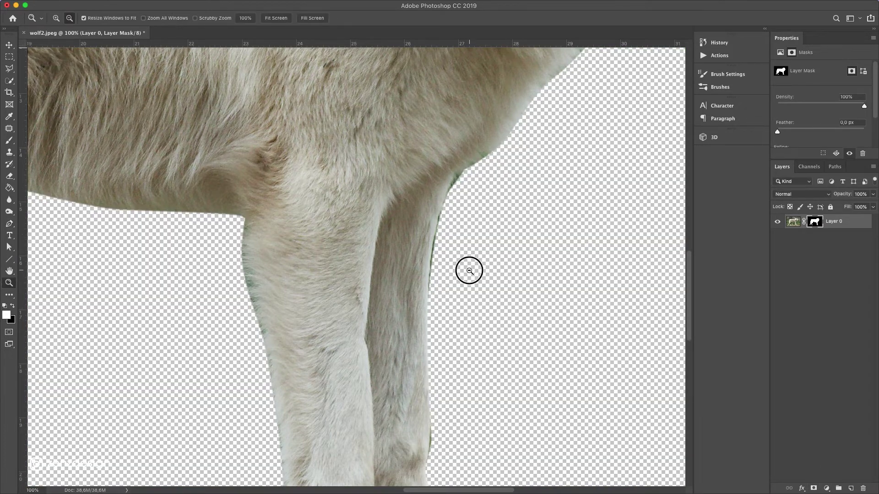
alt+click(467, 269)
alt+click(405, 253)
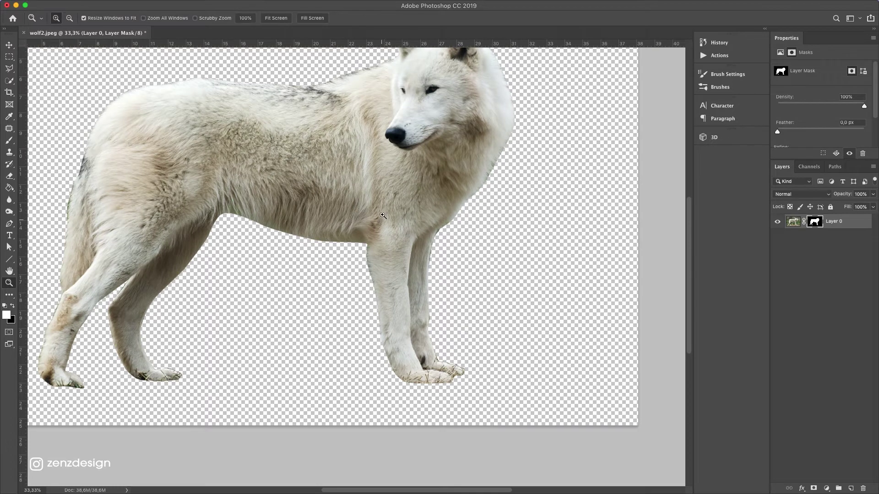
click(382, 215)
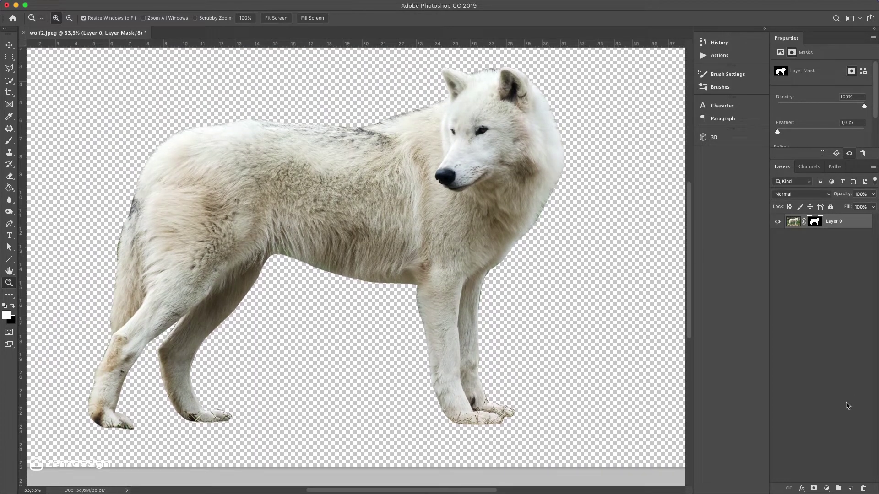
Add a mid-grey Solid Color fill layer beneath the wolf layer and target the wolf's mask.
click(826, 489)
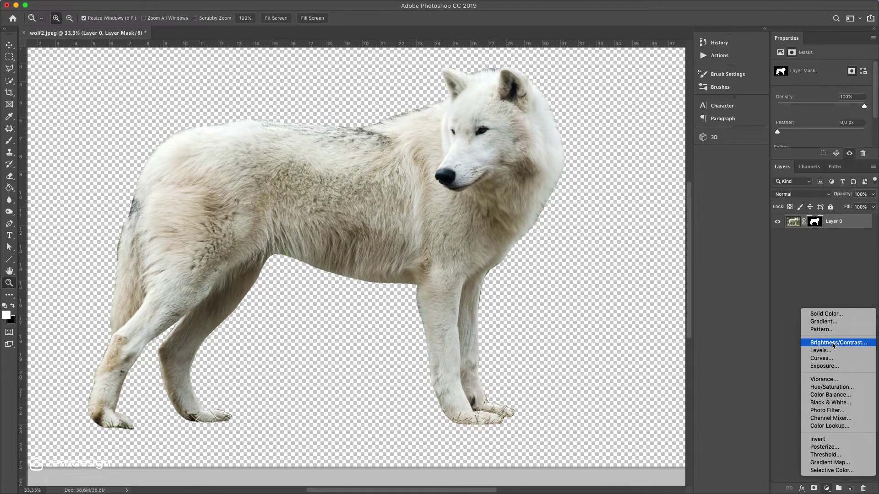
click(826, 313)
mouse_move(471, 153)
mouse_down()
mouse_move(452, 152)
mouse_move(449, 164)
mouse_up()
click(678, 117)
drag(850, 222, 847, 243)
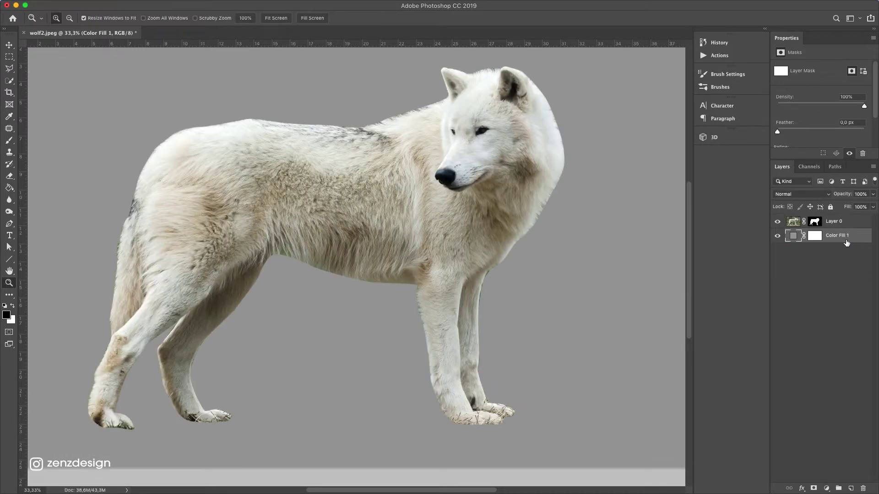
click(814, 222)
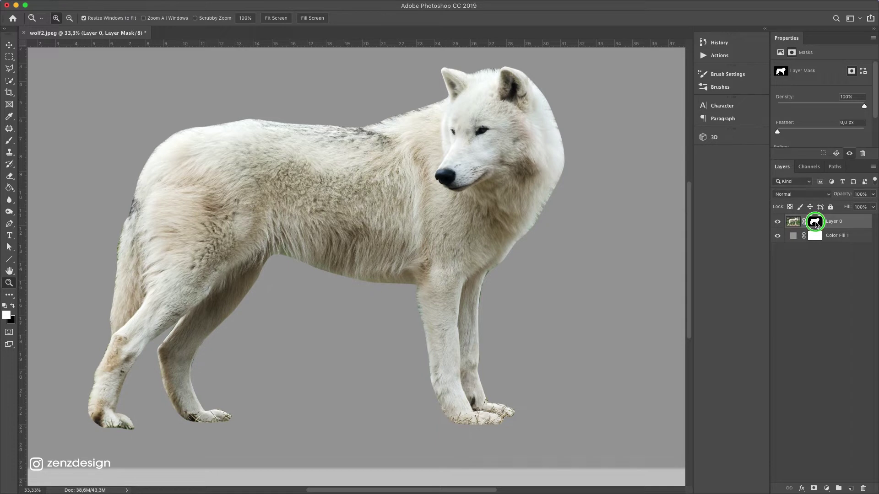
right_click(814, 222)
Refine the neck, back, rear-leg and belly fur edges, then set Shift Edge to -48%.
click(774, 289)
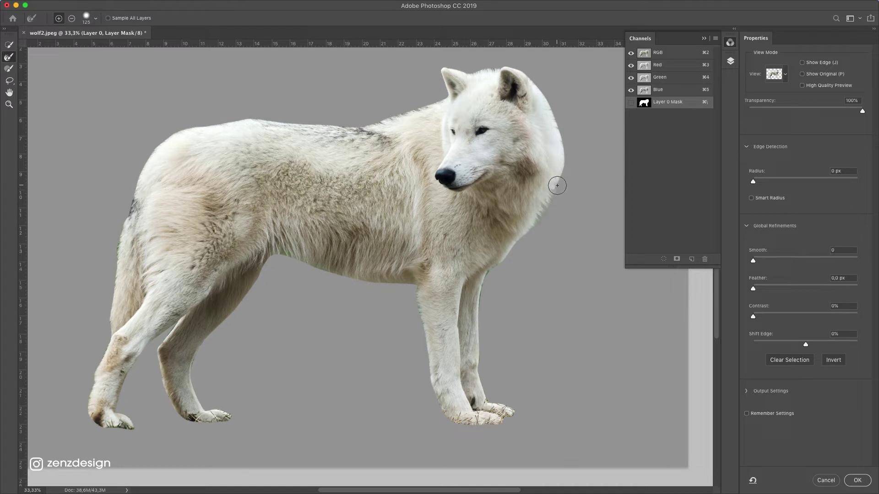
drag(559, 182, 541, 97)
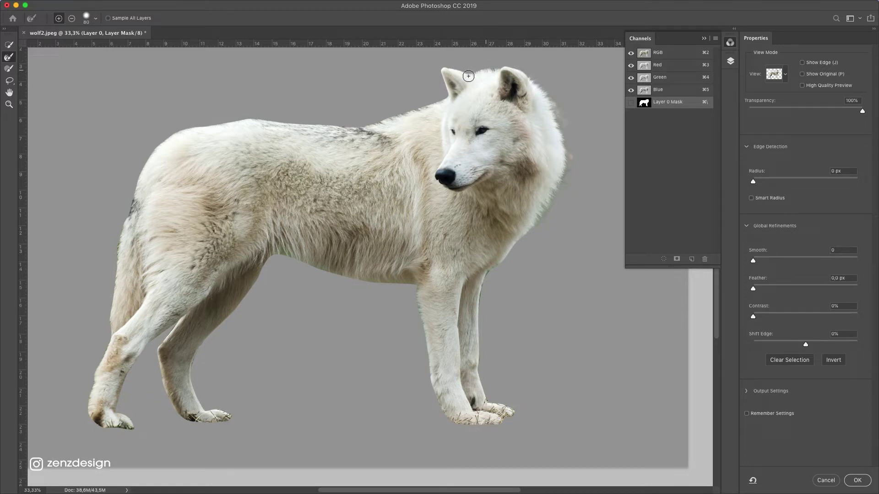
mouse_move(443, 101)
mouse_down()
mouse_move(301, 127)
mouse_move(317, 125)
mouse_move(235, 118)
mouse_move(122, 170)
mouse_move(107, 278)
mouse_up()
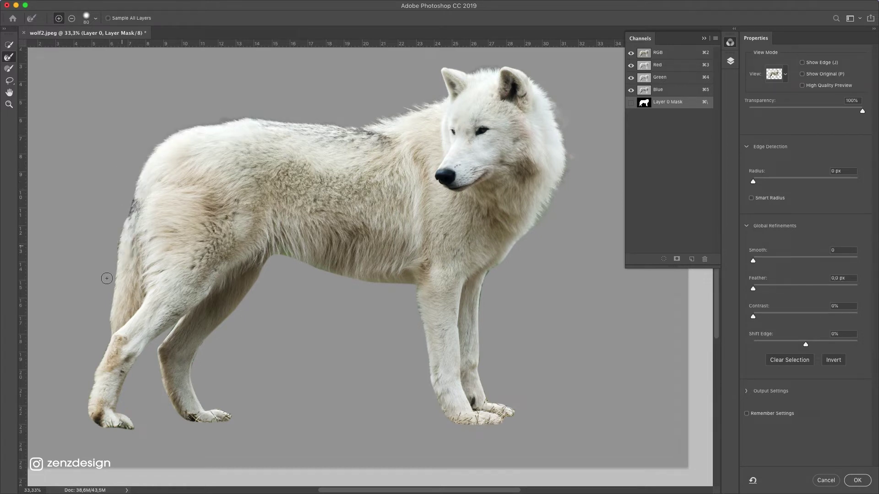
drag(119, 246, 96, 329)
mouse_move(270, 260)
mouse_down()
mouse_move(396, 290)
mouse_move(412, 284)
mouse_move(429, 335)
mouse_up()
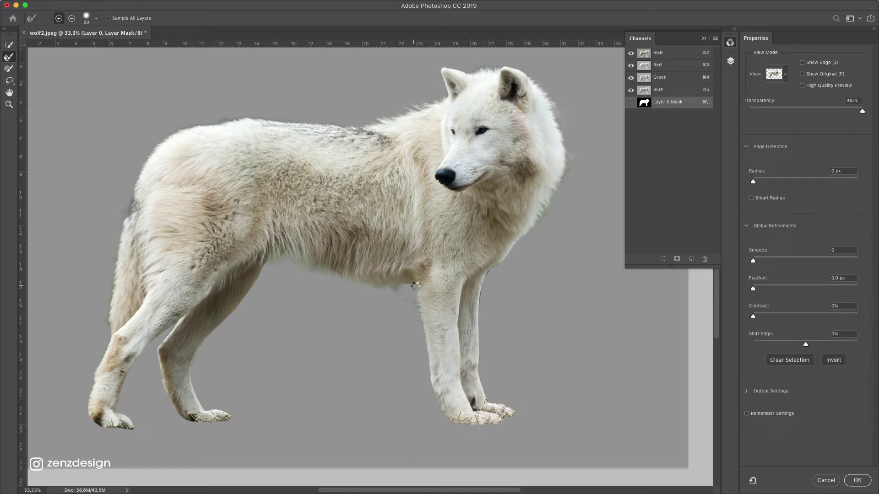
mouse_move(414, 285)
mouse_down()
mouse_move(406, 281)
mouse_move(414, 312)
mouse_up()
drag(805, 345, 780, 346)
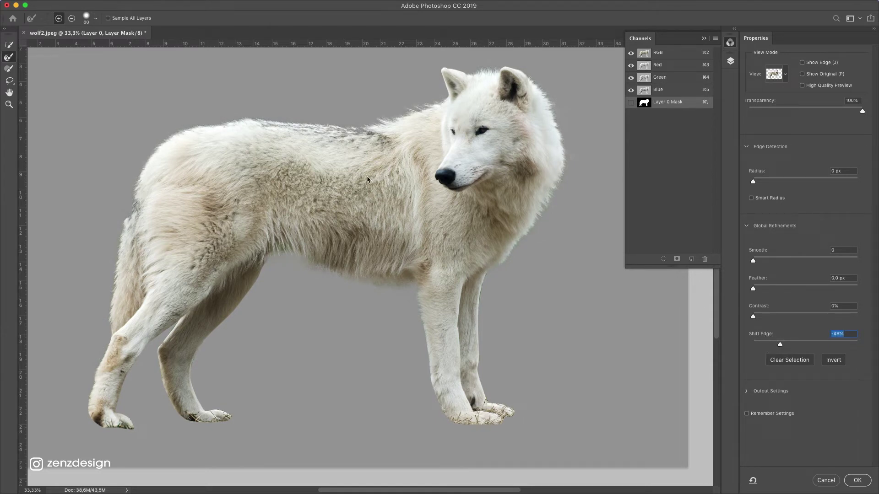
click(71, 18)
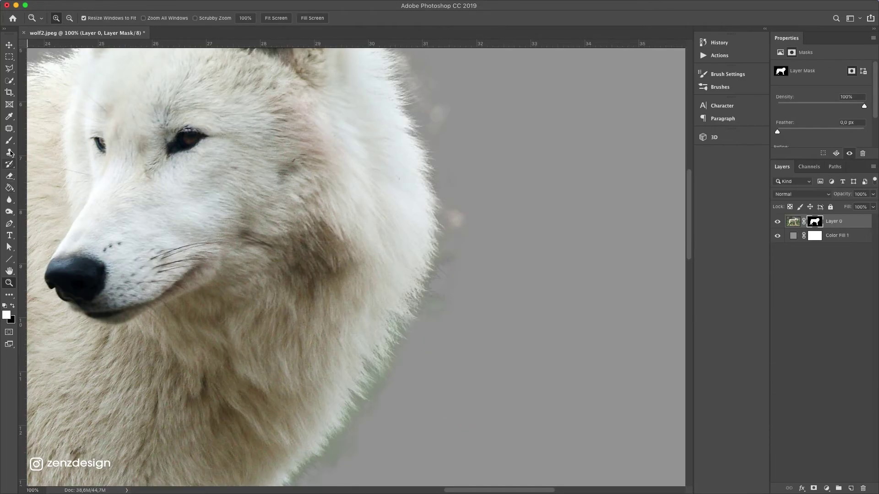
Select the Brush tool with black foreground and a Soft Round brush at 86% hardness.
click(9, 141)
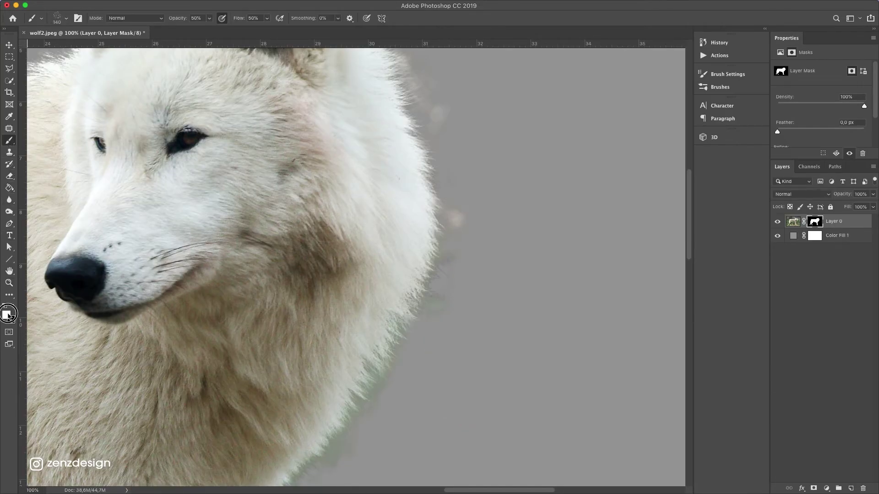
click(8, 315)
click(472, 237)
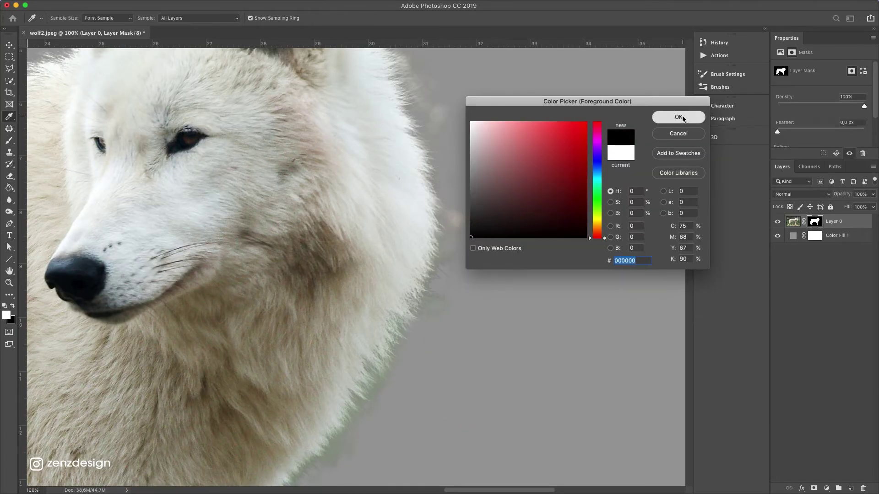
click(678, 117)
click(58, 21)
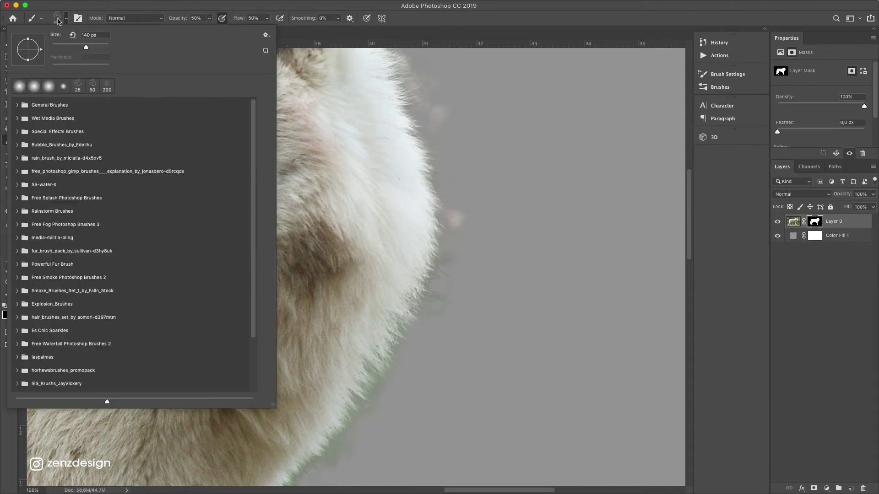
click(29, 108)
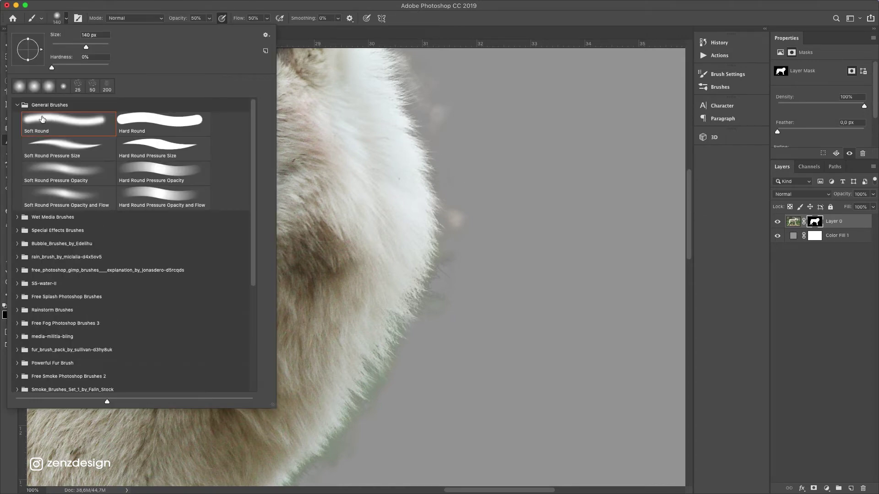
click(101, 67)
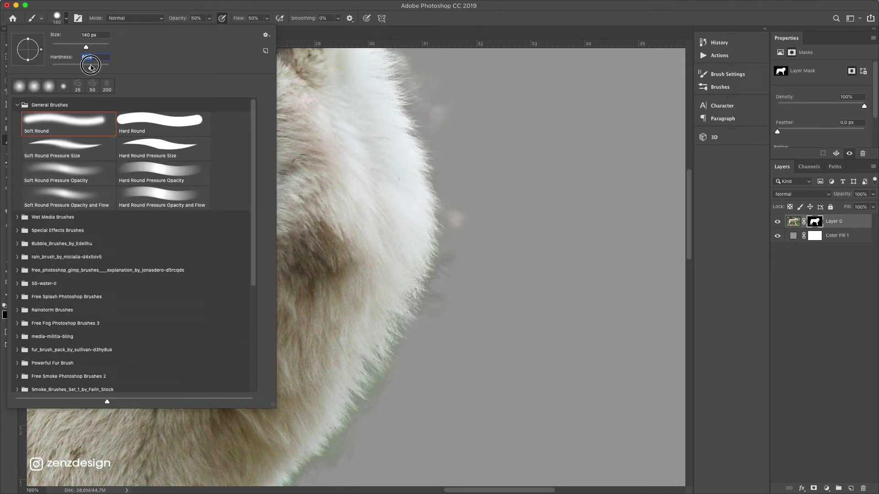
click(230, 10)
Size the brush to 50 px with 70% opacity and about 67% flow.
key(bracketleft)
key(bracketleft)
key(bracketleft)
click(209, 18)
drag(209, 29, 288, 29)
click(266, 18)
key(bracketleft)
key(bracketleft)
key(bracketleft)
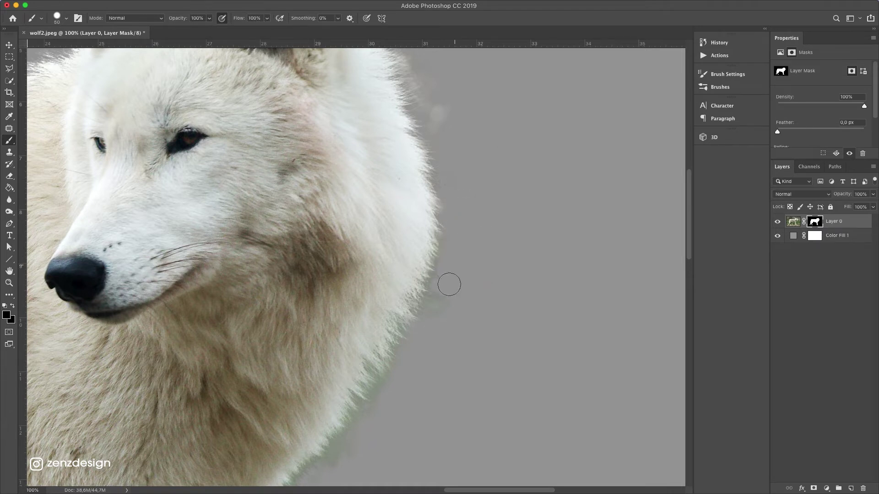
click(210, 18)
drag(212, 29, 199, 29)
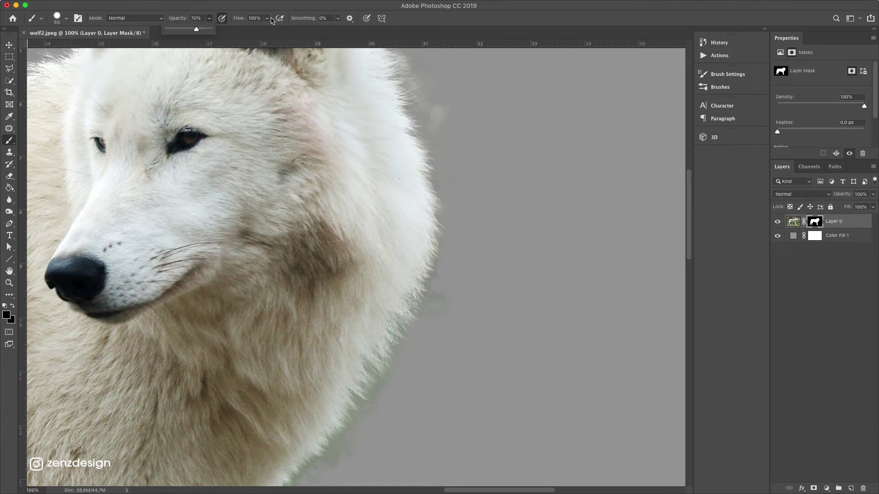
click(266, 19)
drag(270, 29, 251, 29)
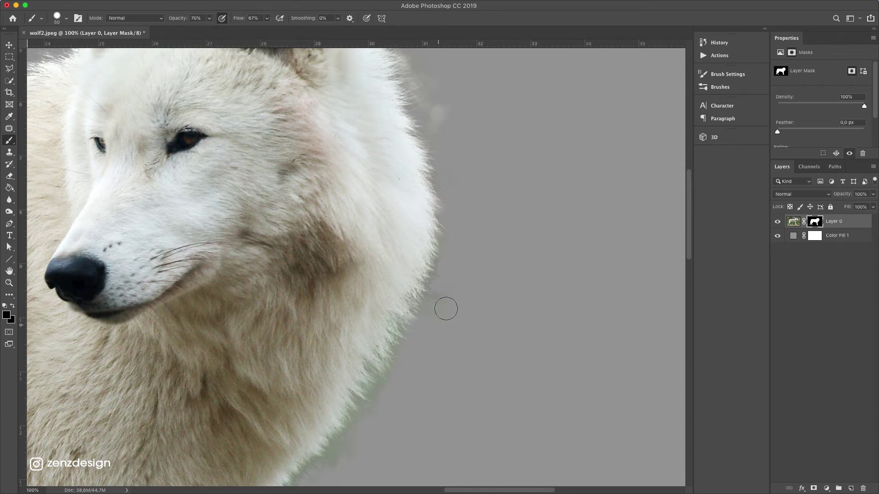
Paint black on the mask along the ear, neck, head and top-of-head fur edges.
scroll(458, 256, up, 5)
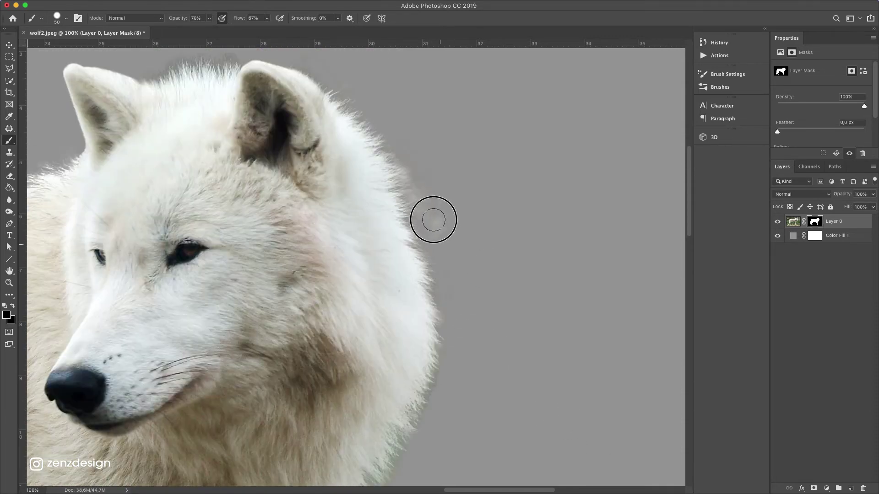
mouse_move(403, 157)
mouse_down()
mouse_move(416, 177)
mouse_move(411, 160)
mouse_up()
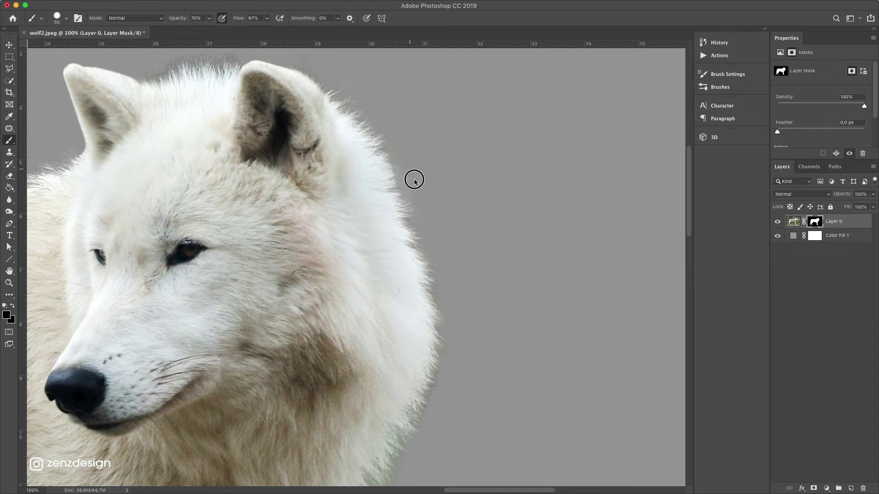
click(462, 240)
scroll(458, 215, left, 5)
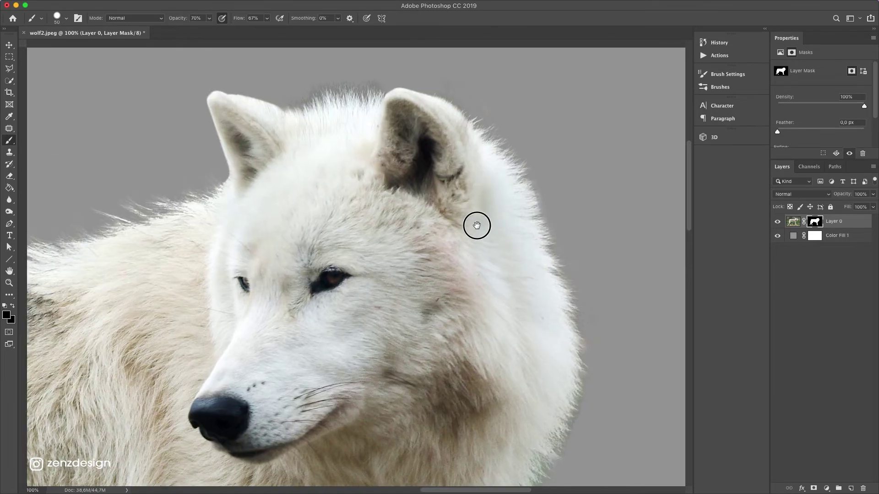
scroll(412, 174, up, 3)
click(278, 133)
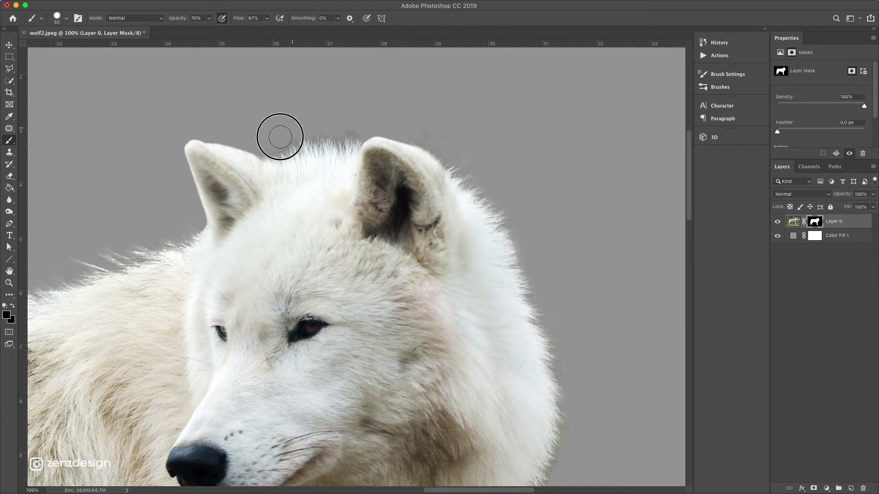
Check the shoulder fur, return to the head, show rulers, and add an empty layer above the wolf.
scroll(362, 145, left, 10)
scroll(362, 145, down, 2)
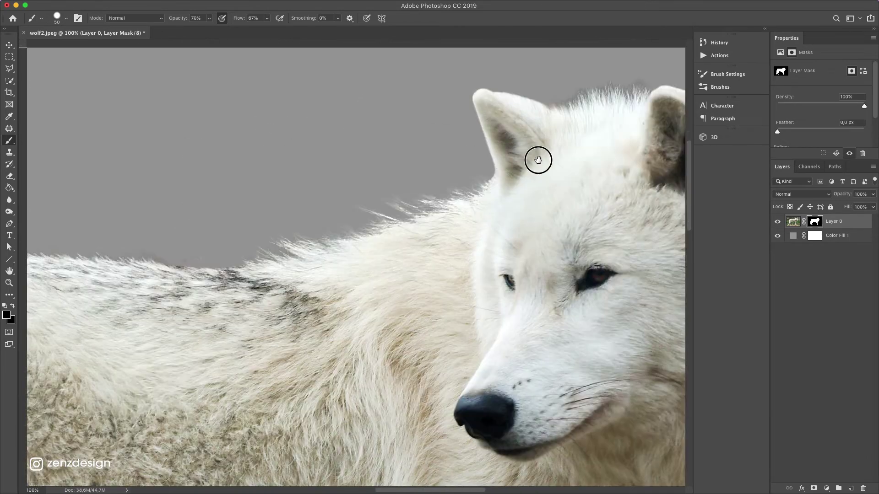
scroll(539, 157, left, 5)
scroll(573, 163, left, 10)
scroll(573, 163, down, 2)
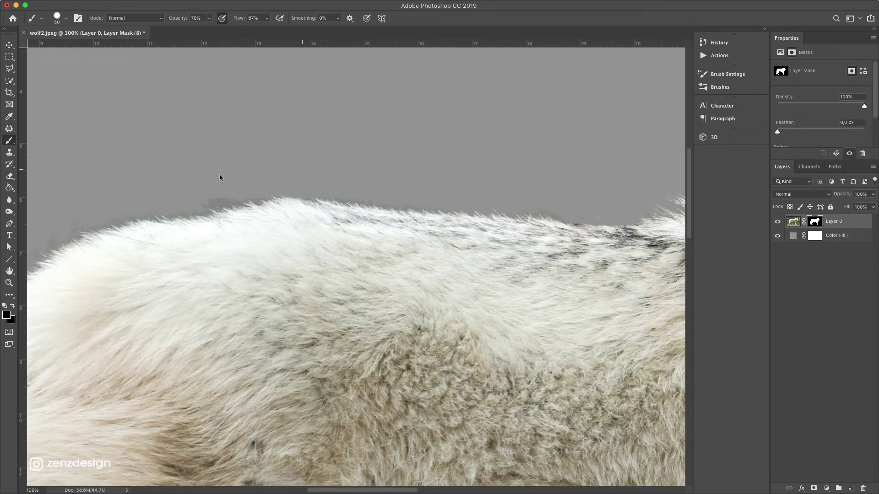
scroll(484, 107, left, 10)
scroll(484, 107, down, 2)
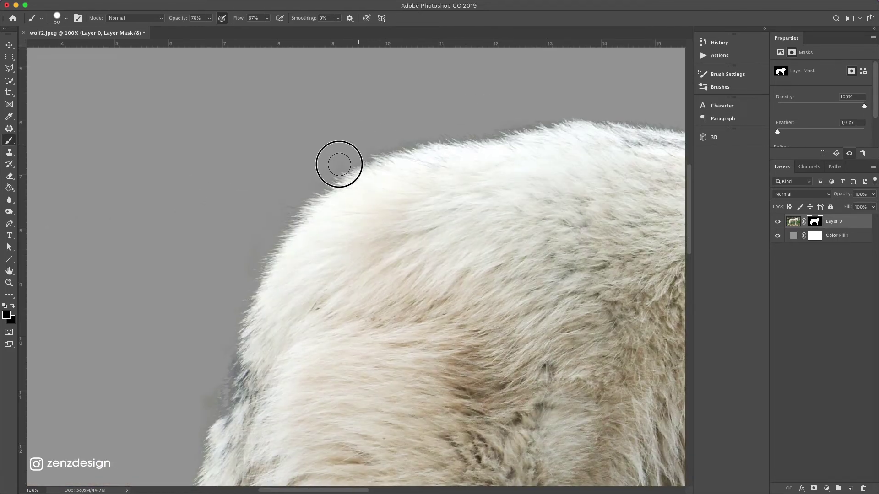
drag(242, 278, 290, 113)
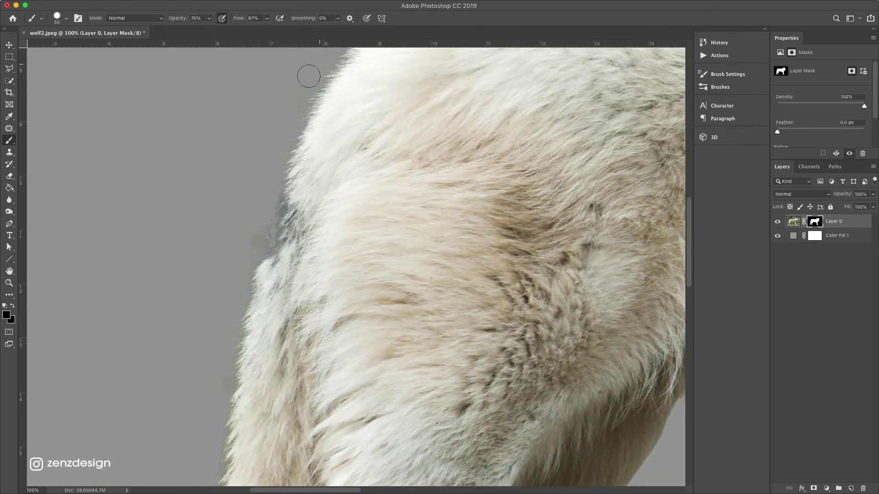
scroll(200, 175, down, 5)
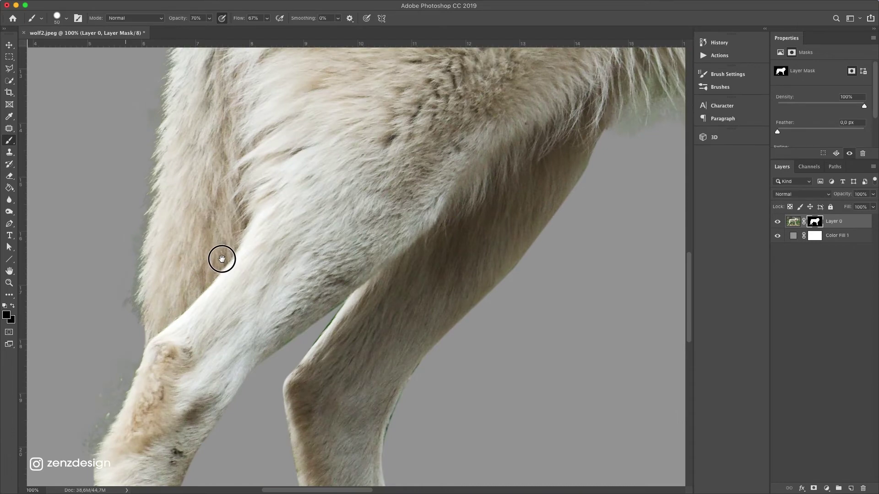
scroll(222, 257, down, 5)
scroll(255, 379, up, 5)
scroll(341, 256, up, 5)
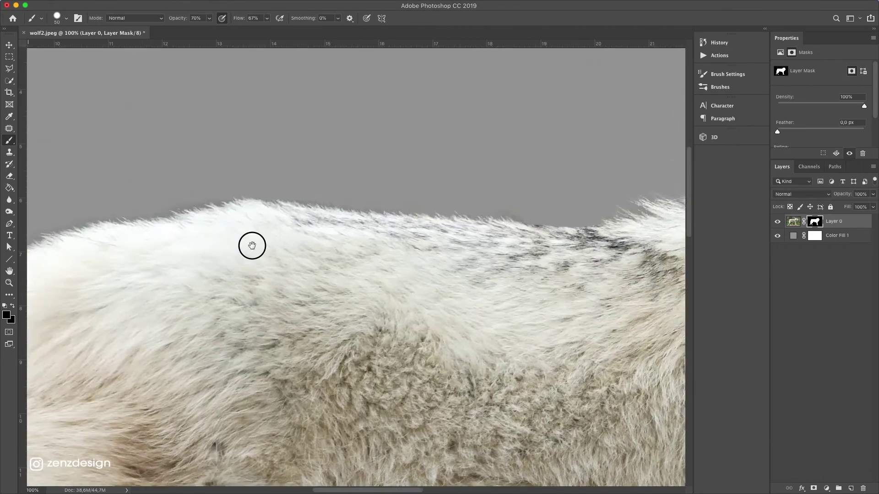
scroll(442, 265, up, 5)
scroll(314, 207, up, 5)
drag(314, 207, 279, 219)
key(ctrl+r)
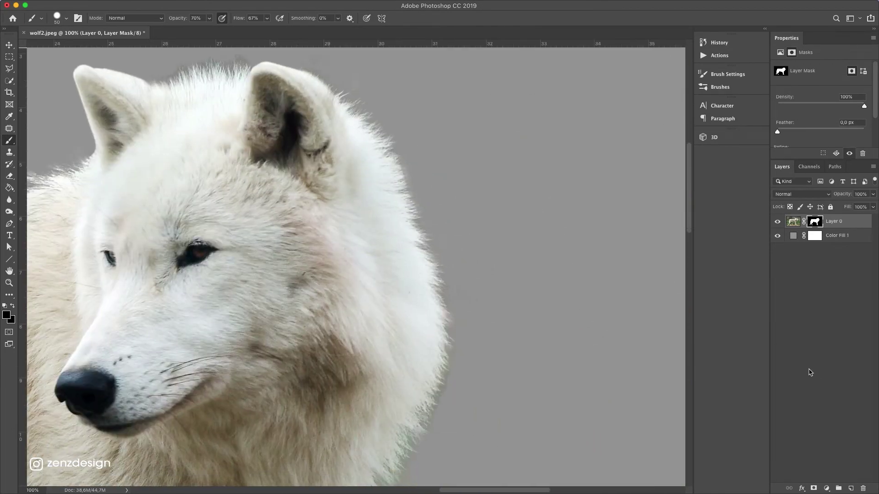
click(849, 488)
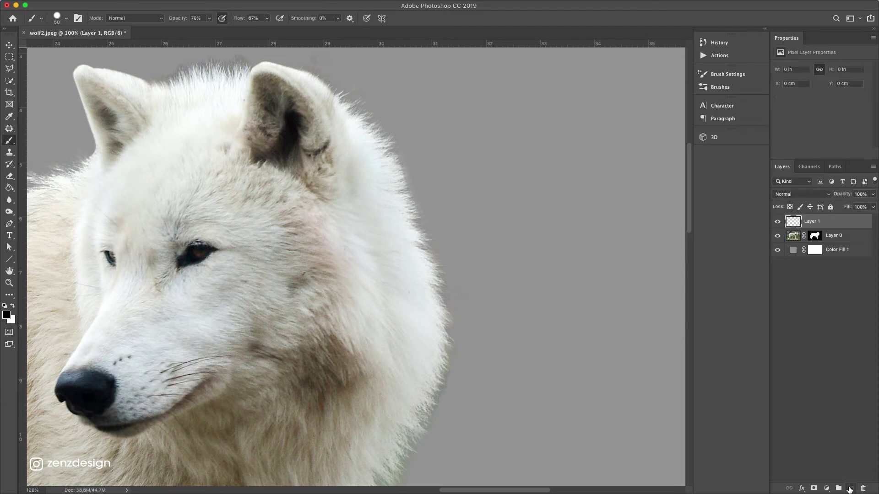
Clip the new layer to the wolf layer and set brush opacity 48%, flow 47%.
right_click(817, 237)
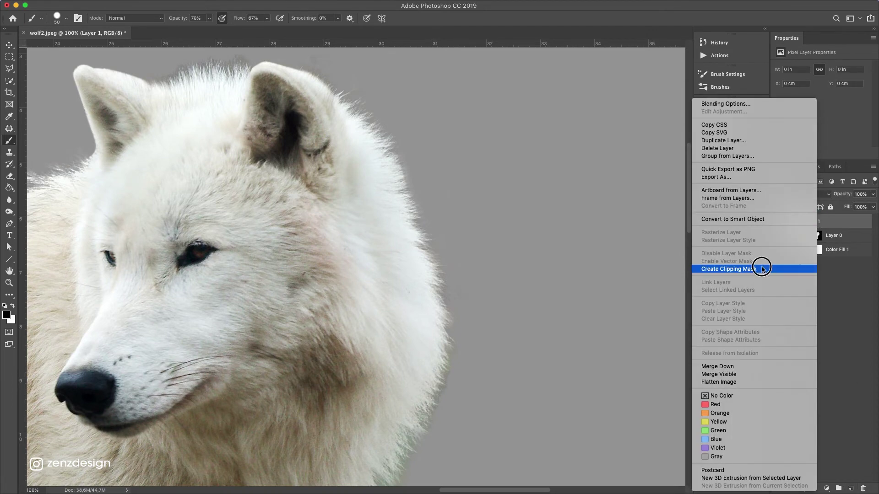
click(762, 266)
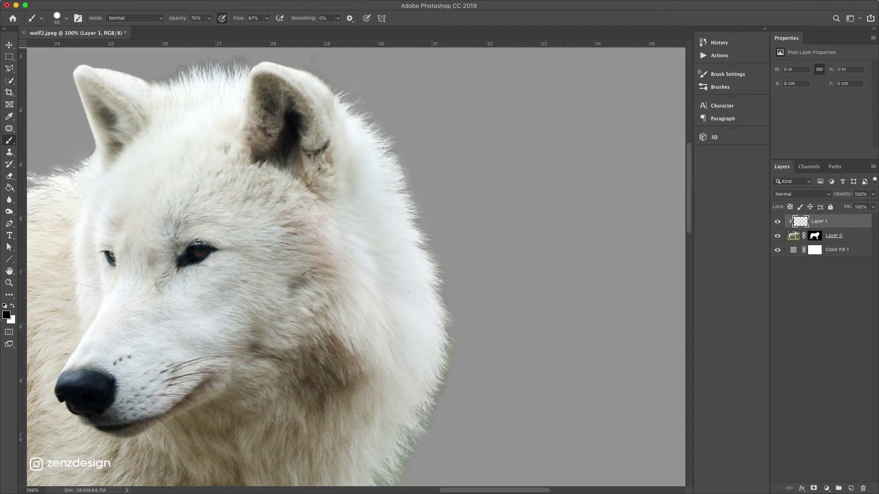
drag(209, 18, 202, 30)
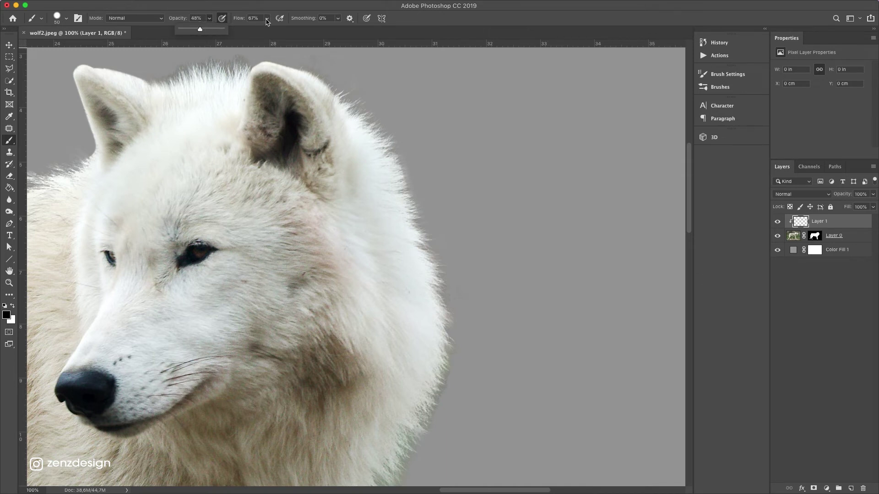
drag(267, 18, 259, 30)
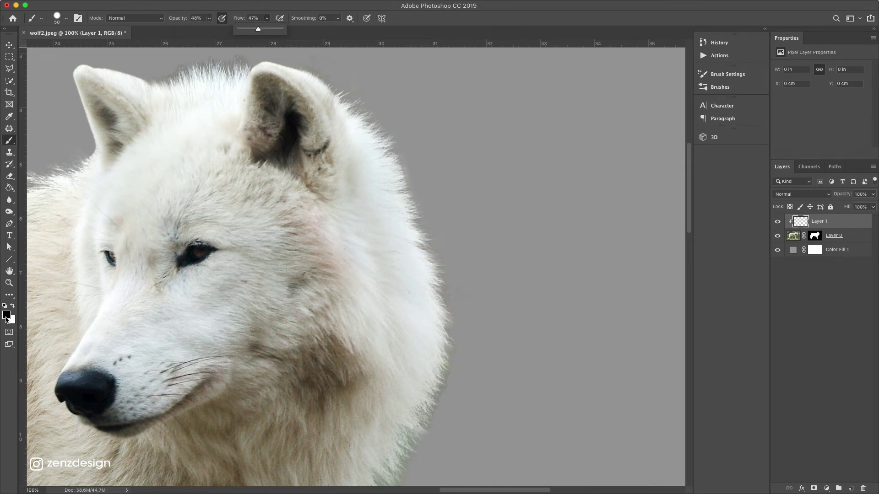
Sample the wolf's light fur colour as foreground and paint a stroke along the fur edge.
click(7, 316)
drag(503, 102, 476, 92)
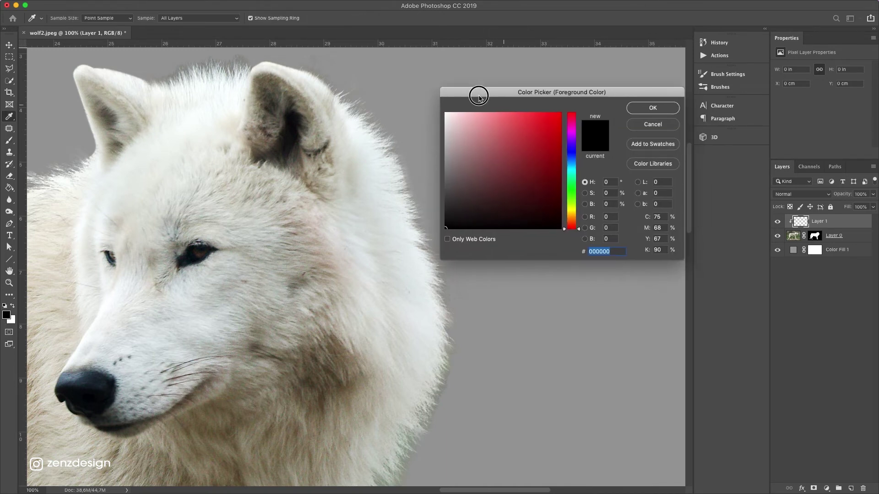
click(391, 205)
key(Return)
mouse_move(409, 198)
mouse_down()
mouse_move(452, 275)
mouse_move(446, 317)
mouse_move(457, 334)
mouse_move(448, 300)
mouse_move(421, 440)
mouse_up()
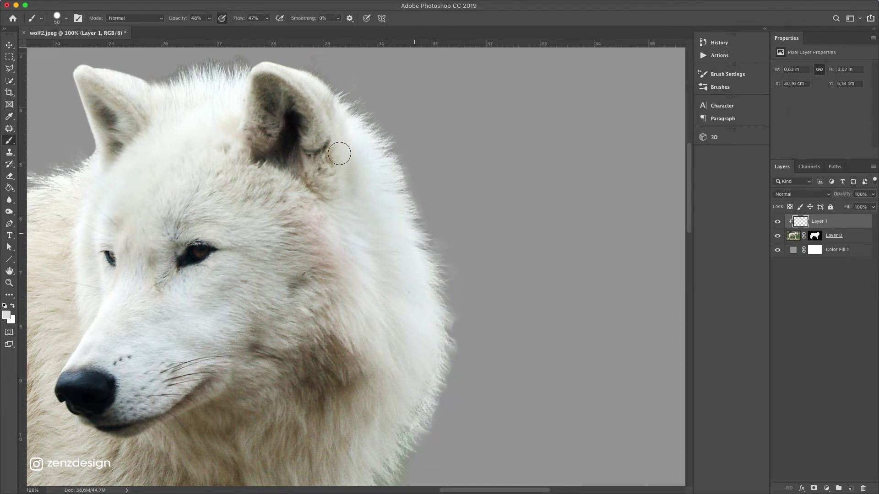
Set brush hardness to 0% and paint soft fur near the ear and upper edge.
click(66, 18)
drag(80, 65, 47, 74)
key(Return)
drag(386, 123, 339, 80)
mouse_move(259, 58)
mouse_down()
mouse_move(198, 98)
mouse_move(411, 118)
mouse_up()
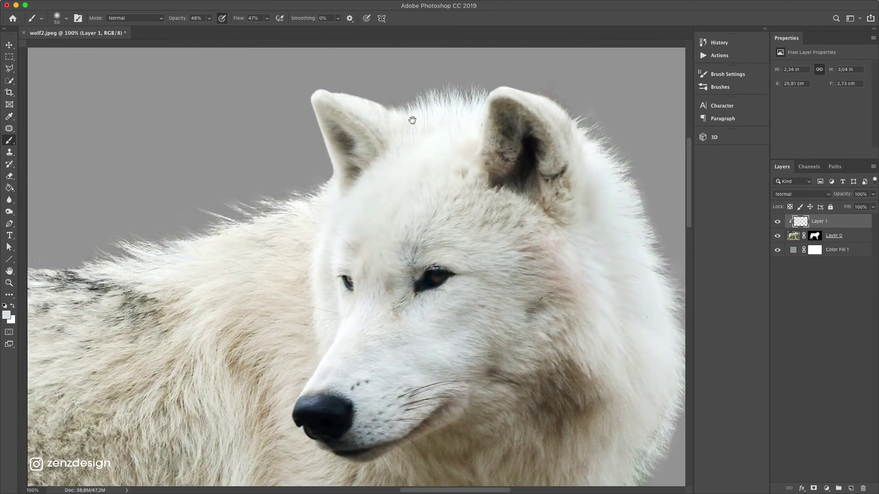
Paint soft light fur along the wolf's back edge and the shoulder.
mouse_move(300, 197)
mouse_down()
mouse_move(163, 239)
mouse_move(415, 187)
mouse_up()
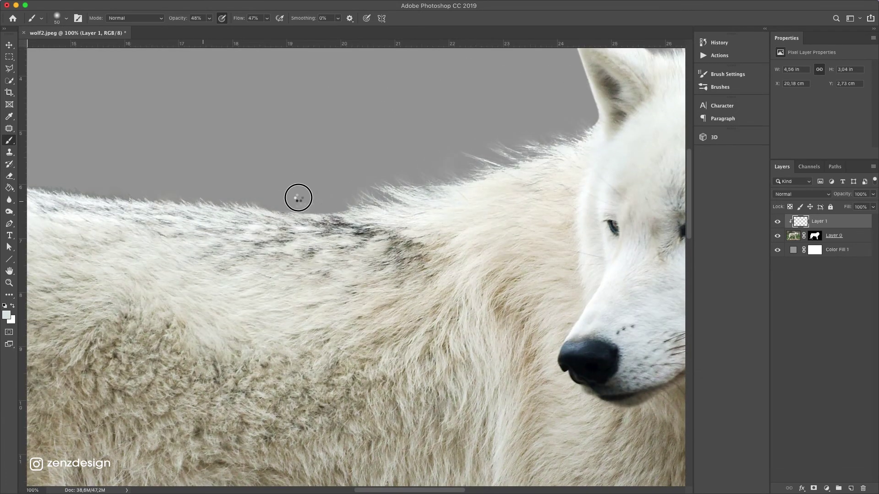
mouse_move(298, 196)
mouse_down()
mouse_move(196, 210)
mouse_move(464, 206)
mouse_up()
drag(368, 183, 63, 206)
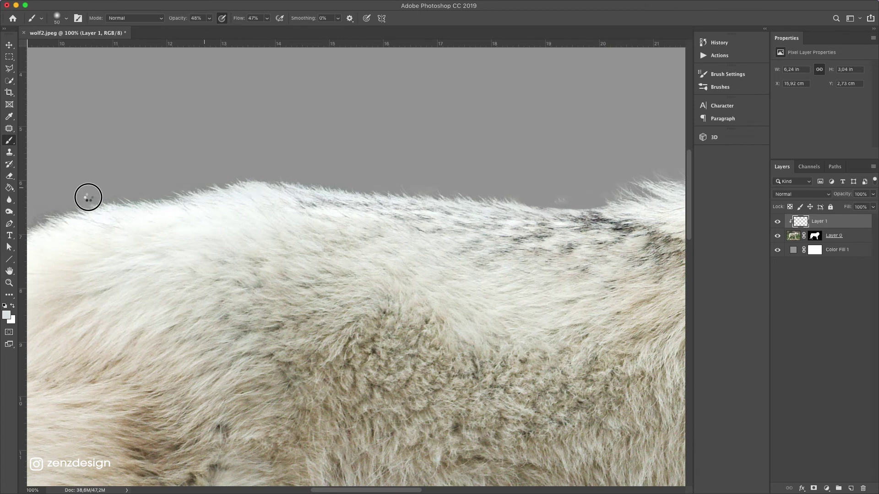
mouse_move(192, 204)
mouse_down()
mouse_move(389, 178)
mouse_move(412, 146)
mouse_move(167, 236)
mouse_up()
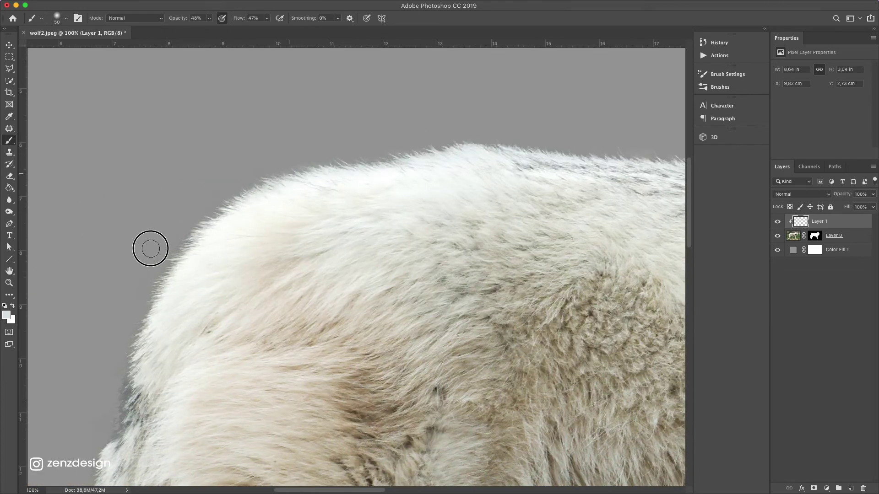
mouse_move(132, 338)
mouse_down()
mouse_move(131, 300)
mouse_move(118, 384)
mouse_up()
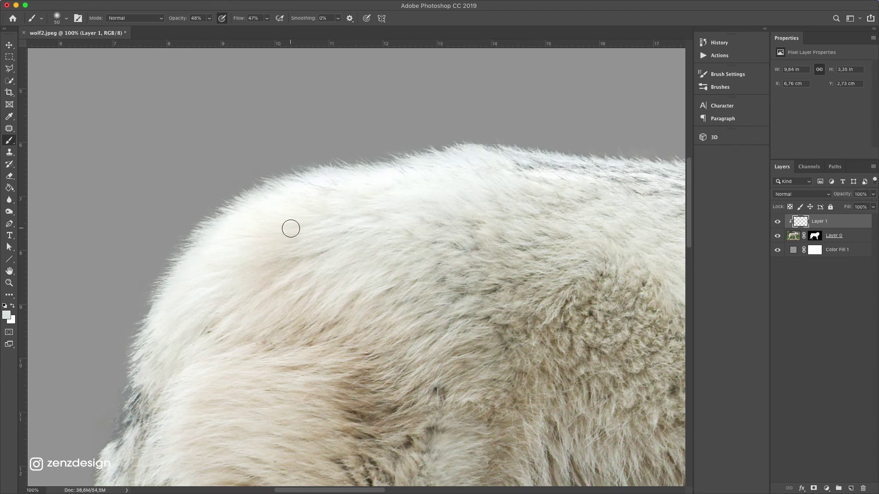
scroll(308, 229, down, 3)
scroll(202, 275, down, 5)
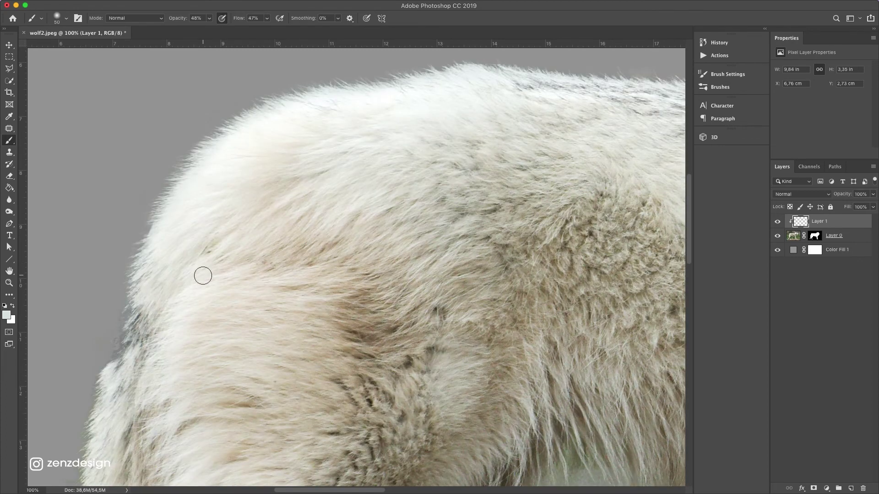
scroll(257, 200, left, 3)
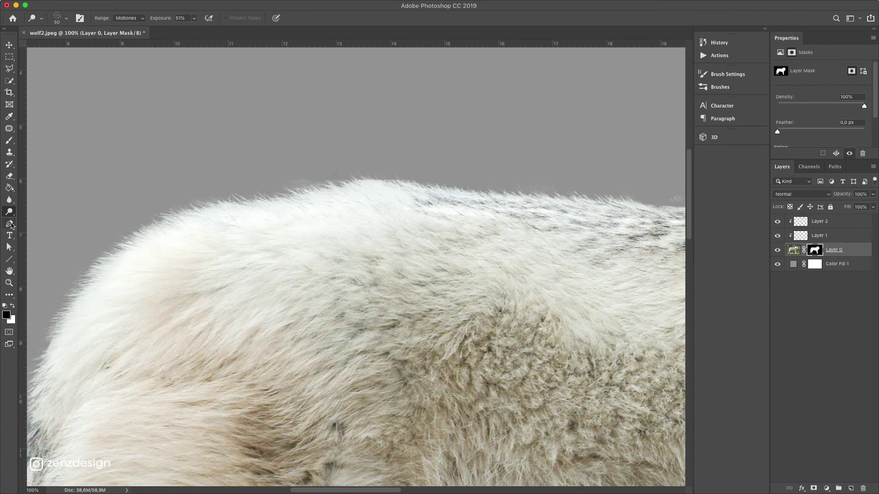
right_click(12, 212)
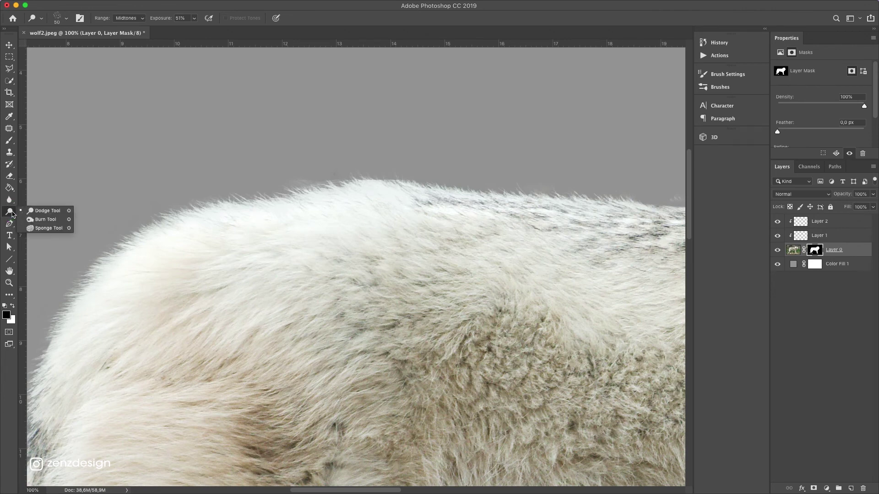
Switch to the Smudge Tool with strength 80%.
click(11, 200)
click(38, 216)
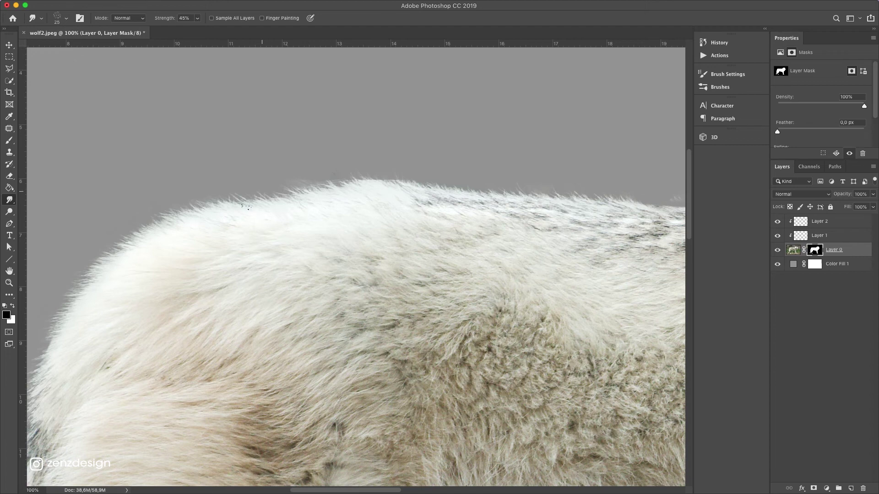
click(59, 20)
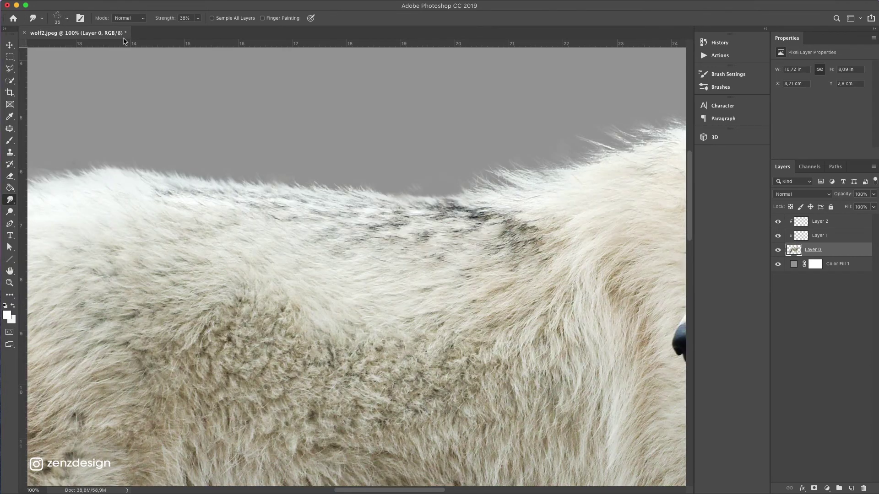
click(199, 17)
drag(204, 29, 220, 28)
Smudge hair strands from the back edge out into the gray background.
drag(392, 182, 429, 179)
drag(365, 188, 321, 188)
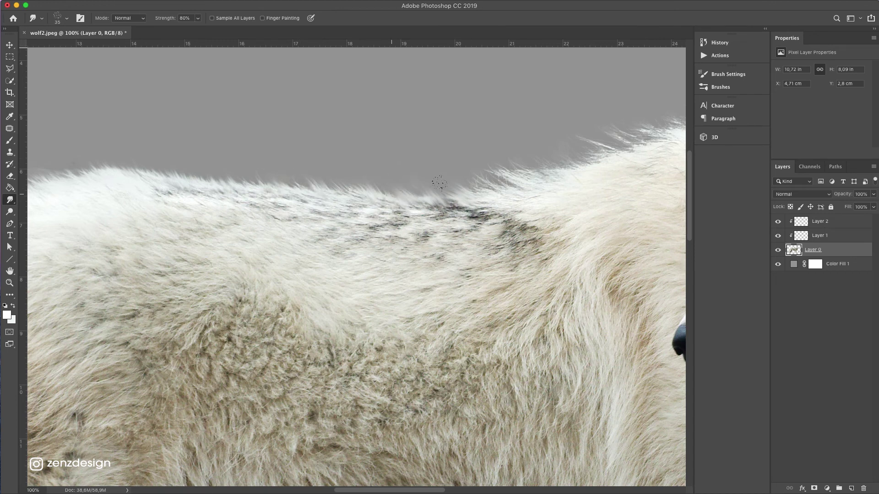
scroll(314, 137, right, 5)
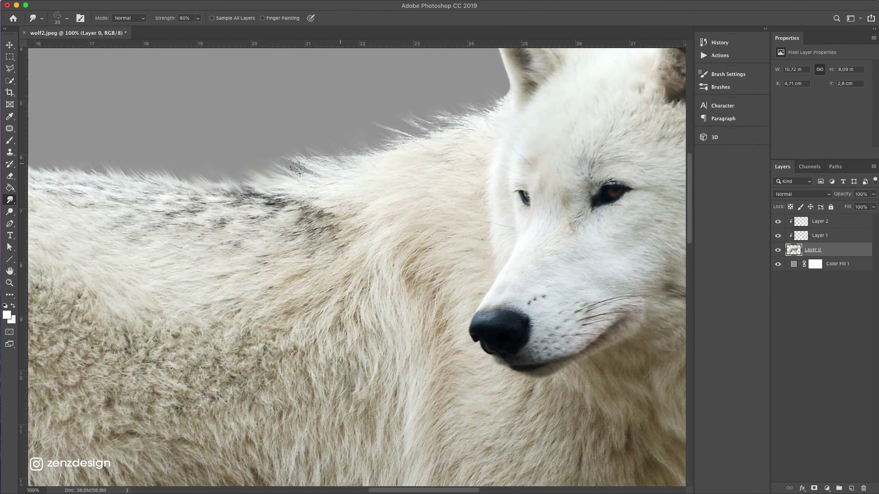
drag(366, 166, 372, 131)
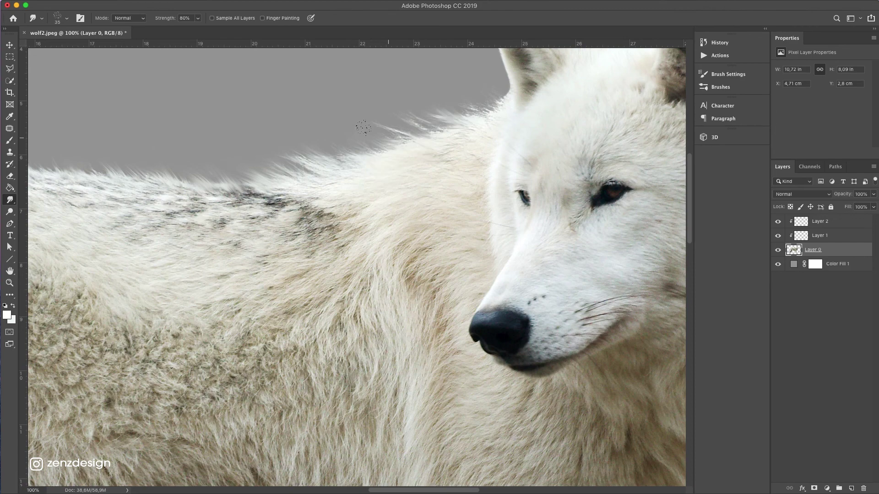
mouse_move(194, 162)
mouse_down()
mouse_move(186, 186)
mouse_move(386, 151)
mouse_up()
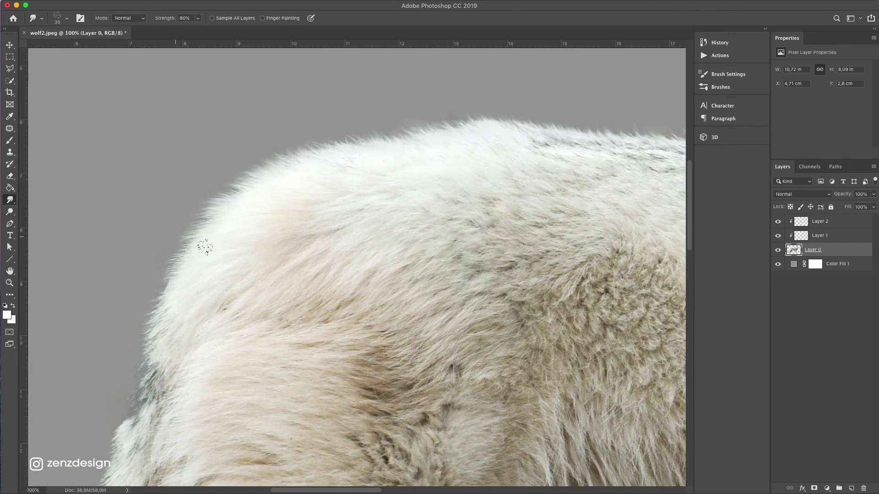
Smudge strands outward from the shoulder and head fur edges.
drag(154, 333, 147, 300)
mouse_move(575, 106)
mouse_down()
mouse_move(384, 131)
mouse_move(172, 259)
mouse_up()
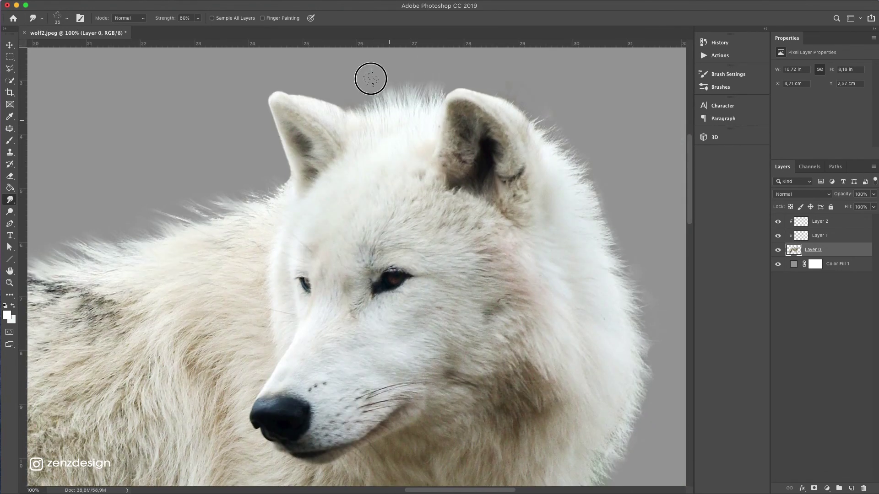
drag(453, 114, 329, 86)
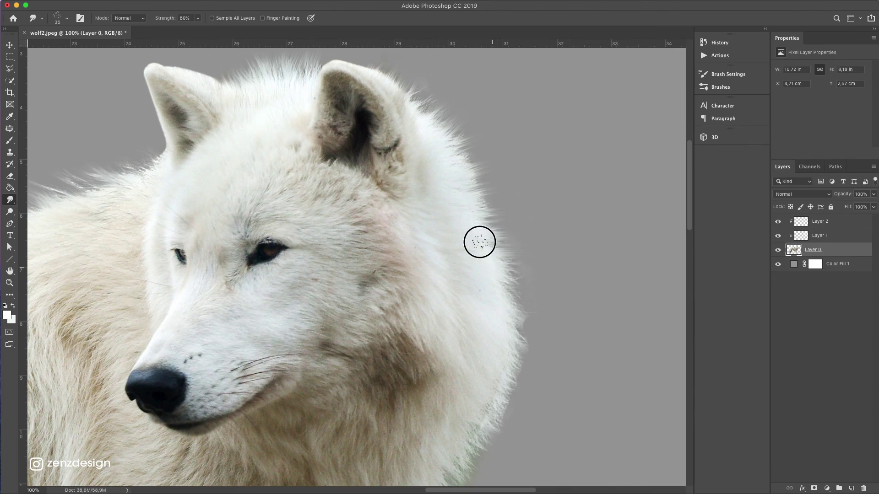
drag(502, 280, 527, 302)
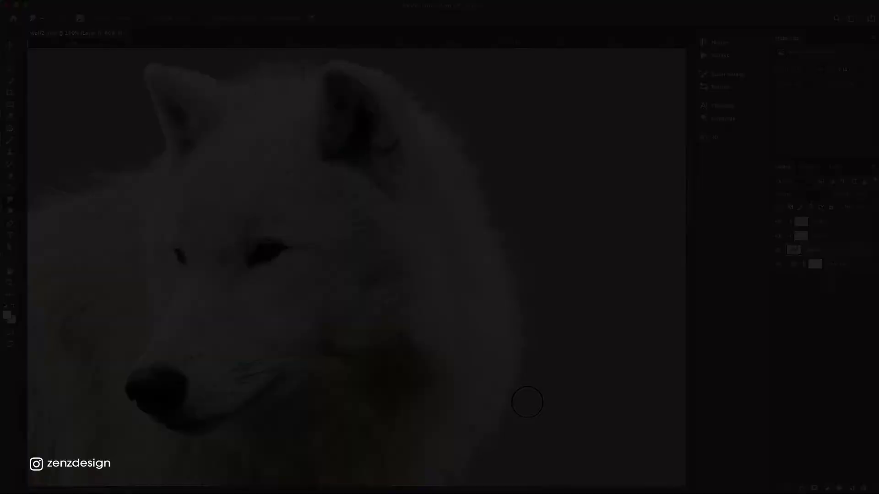